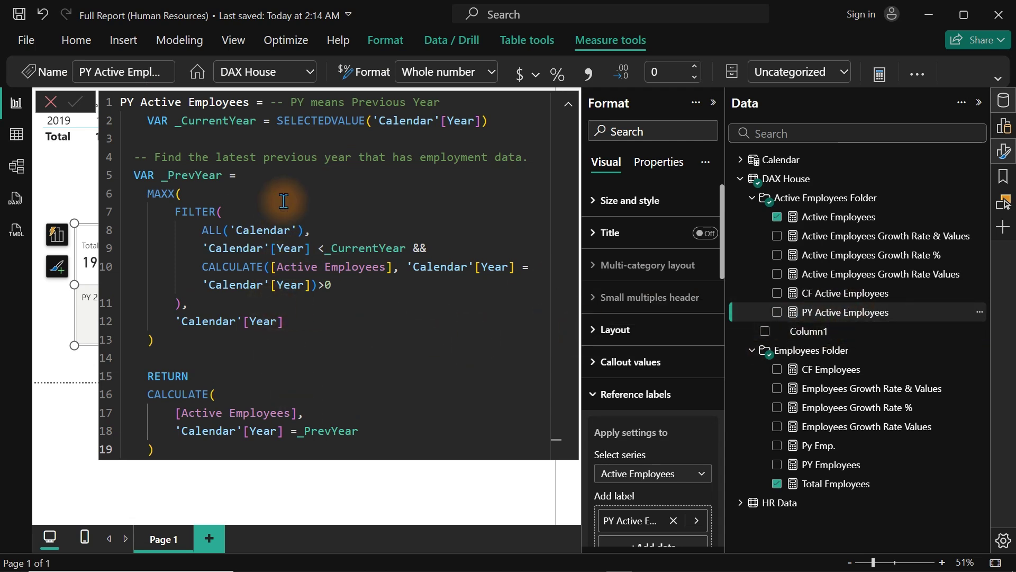
- Copy the Active Employees formula and start a new measure in the DAX House table with it
click(752, 350)
click(752, 197)
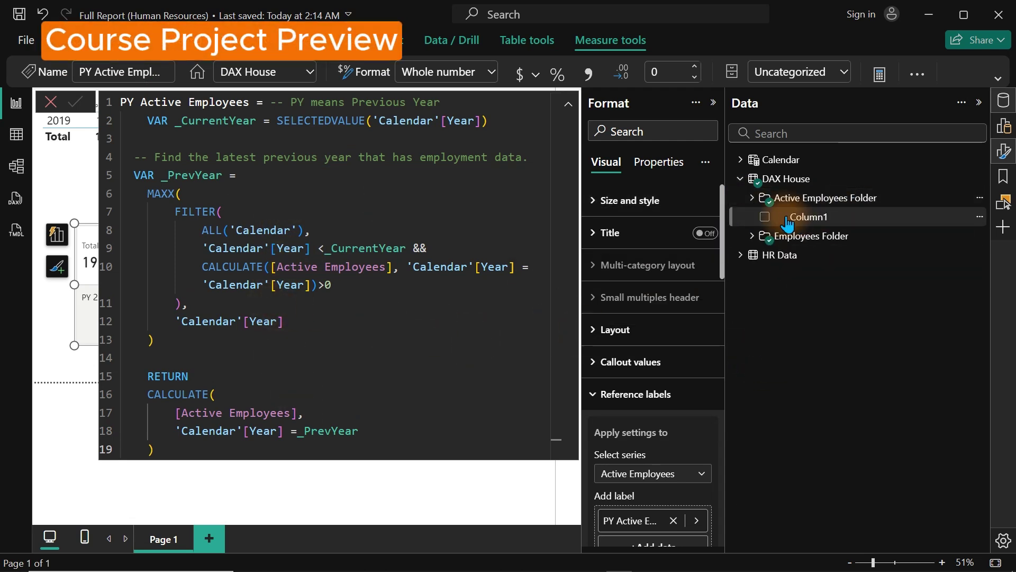
click(752, 197)
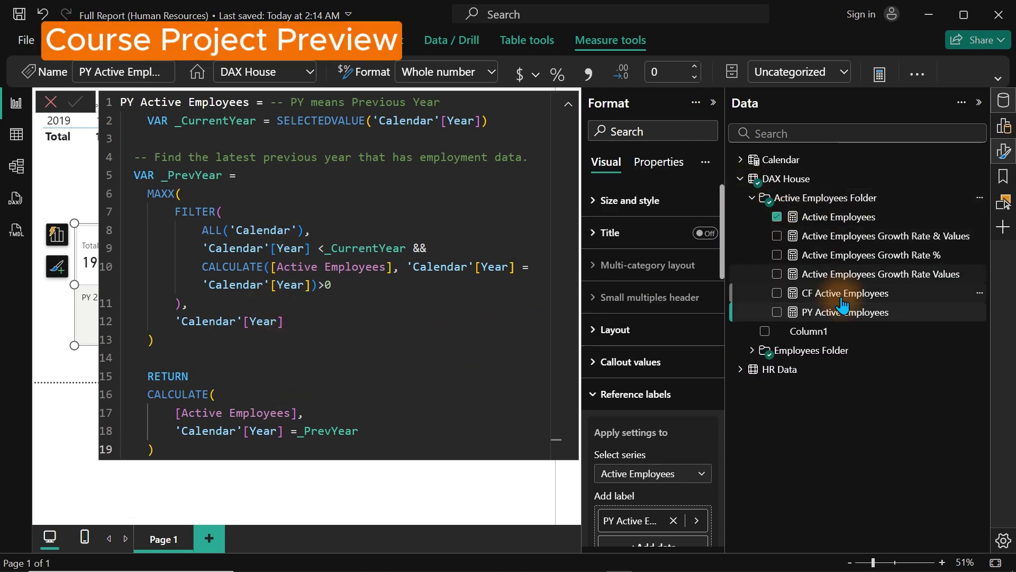
click(835, 216)
click(765, 179)
right_click(765, 179)
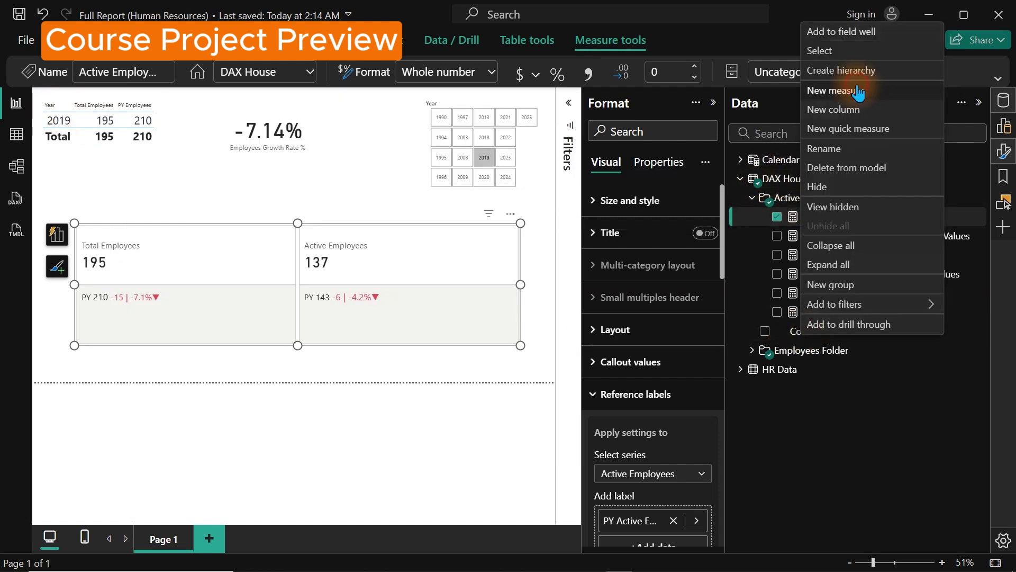
click(857, 87)
- Make the copied measure Terminated Employees, filtered to Employee Status "Terminated", and add it to the card visual
double_click(392, 157)
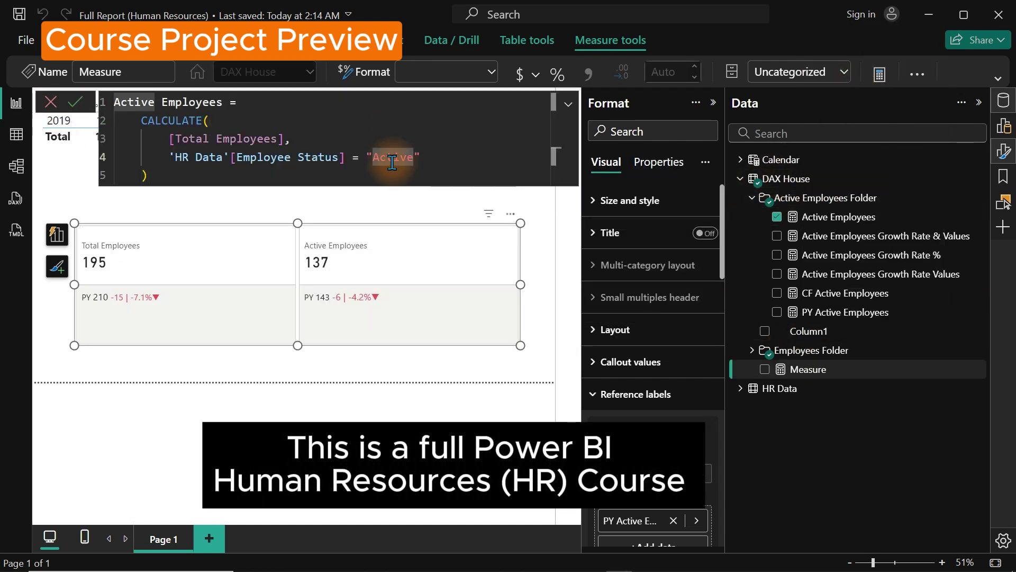
key(Return)
click(712, 327)
double_click(139, 102)
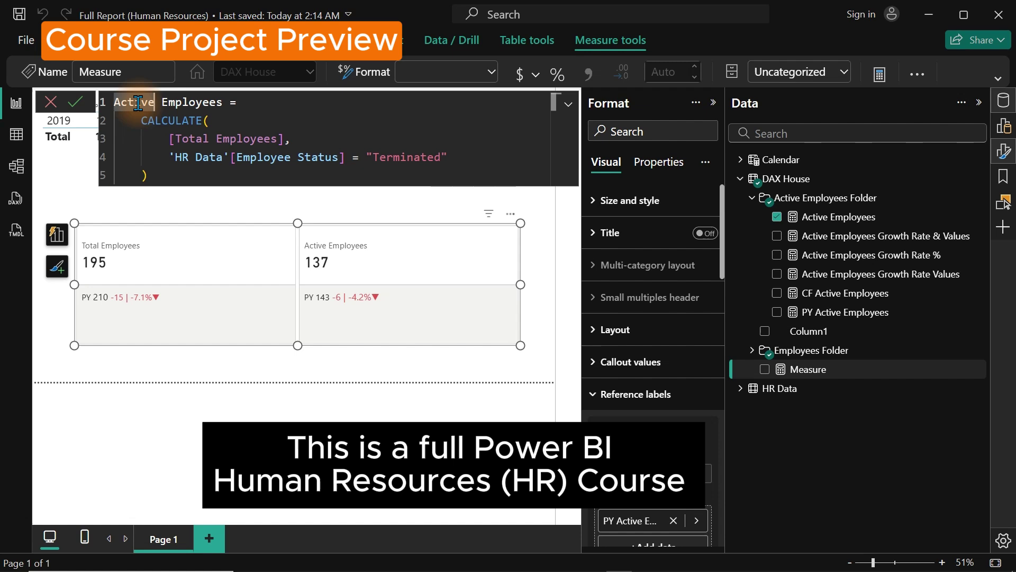
text(Terminated)
key(Return)
drag(837, 369, 412, 318)
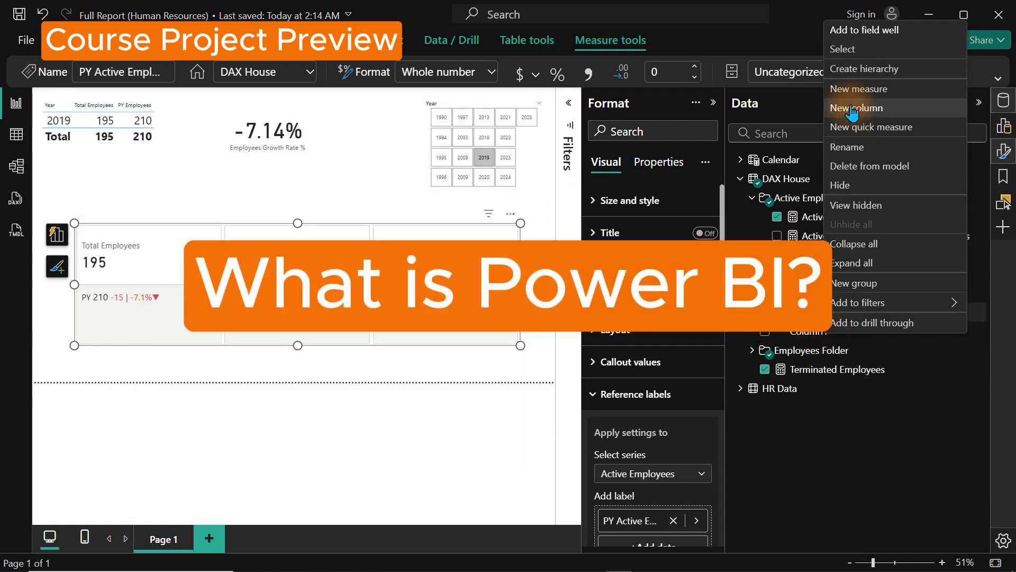
- Create the measure PY Terminated Employees from the PY Active Employees formula, replacing Active with Terminated throughout
click(851, 99)
text(PY Active Employees = -- PY means Previous Year   VAR _CurrentYear = SELECTEDVALUE('Calendar'[Year])   -- Find the latest previous year that has employment data.  VAR _PrevYear =   MAXX(     FILTER(       ALL('Calendar'),       'Calendar'[Year] <_CurrentYear &&       CALCULATE([Active Employees], 'Calendar'[Year] = 'Calendar'[Year])>0     ),     'Calendar'[Year]   )    RETURN   CALCULATE(     [Active Employees],     'Calendar'[Year] =_PrevYear   ))
click(173, 100)
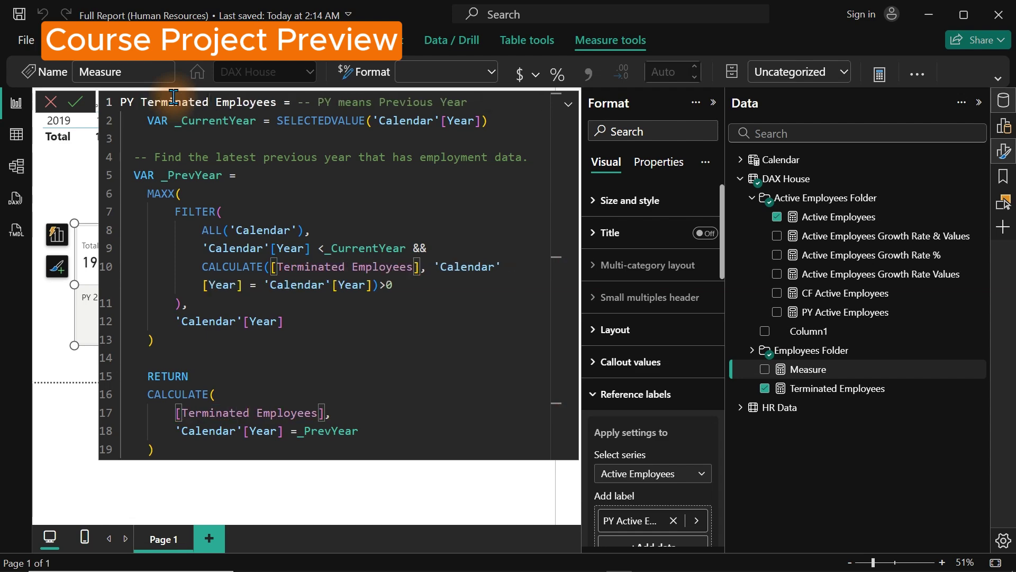
key(Return)
- Create the measure Terminated Employees Growth Rate Values from the matching Active Employees formula, replacing every Active with Terminated
click(881, 274)
key(ctrl+a)
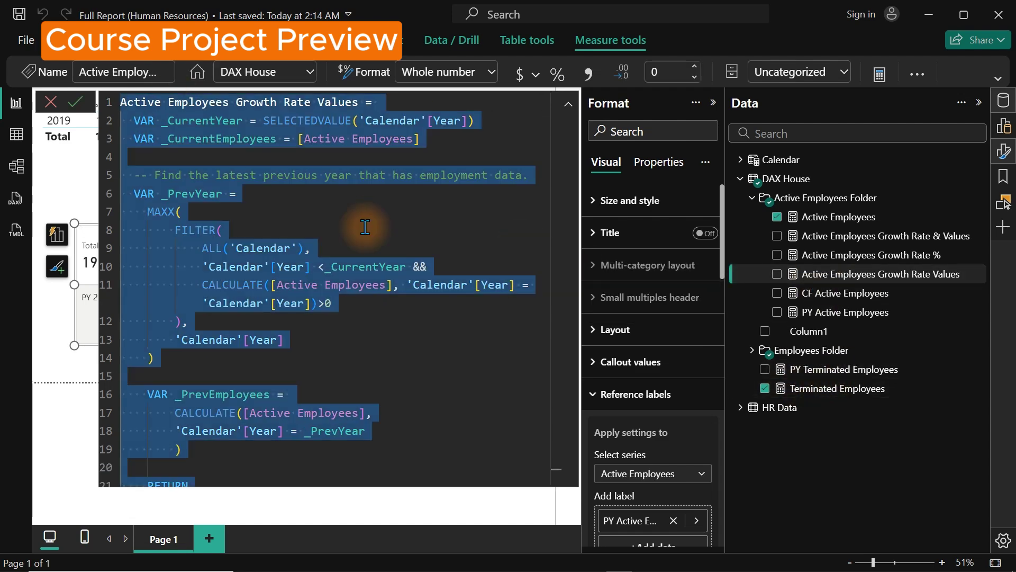
key(ctrl+c)
right_click(809, 331)
click(824, 93)
key(ctrl+v)
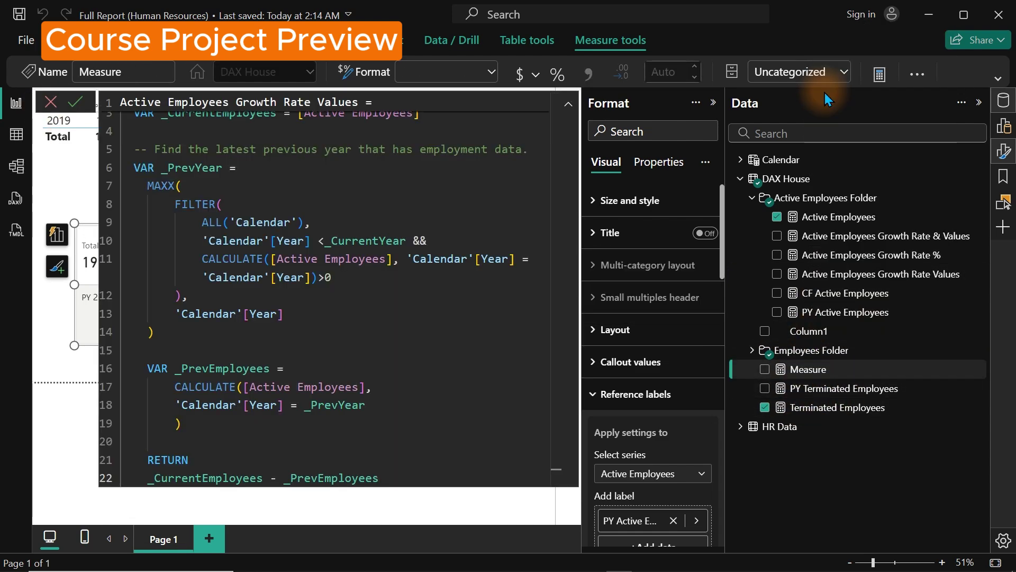
double_click(152, 101)
key(ctrl+shift+l)
text(Terminated)
key(Return)
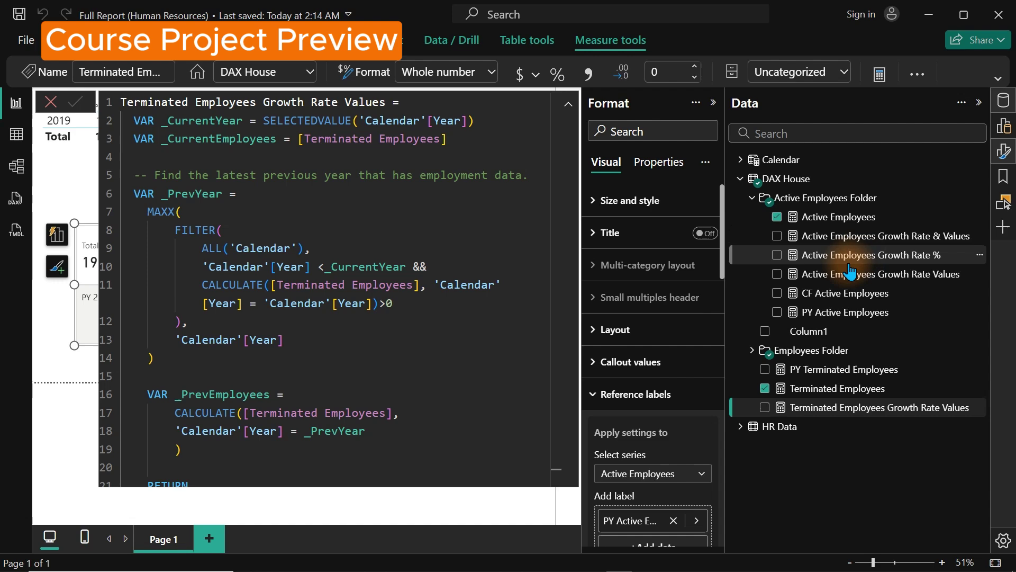
- Create the measure Terminated Employees Growth Rate % from the matching Active Employees formula, replacing every Active with Terminated
click(847, 255)
key(ctrl+a)
right_click(822, 338)
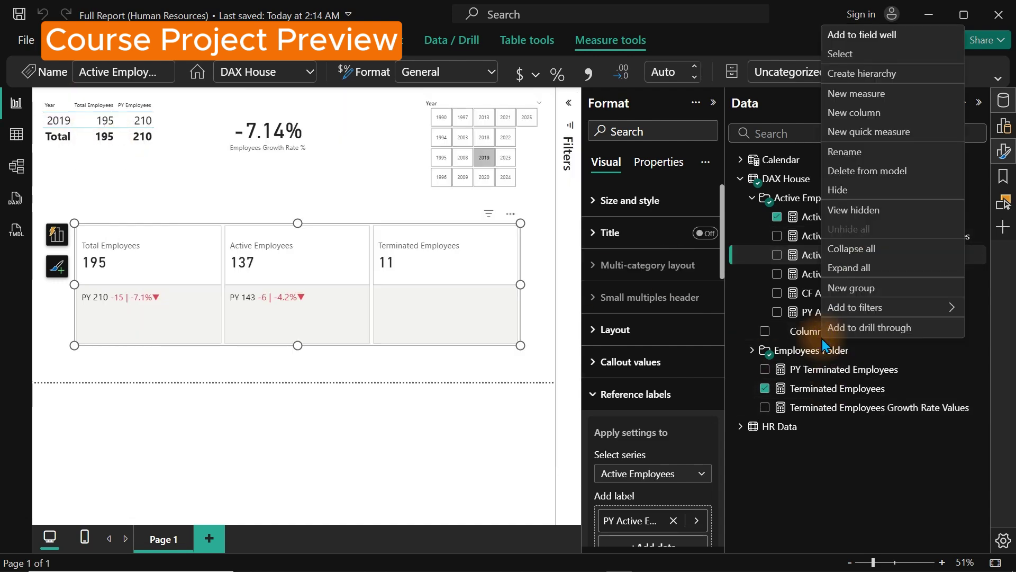
click(865, 92)
key(ctrl+v)
double_click(134, 101)
key(ctrl+shift+l)
text(Ter)
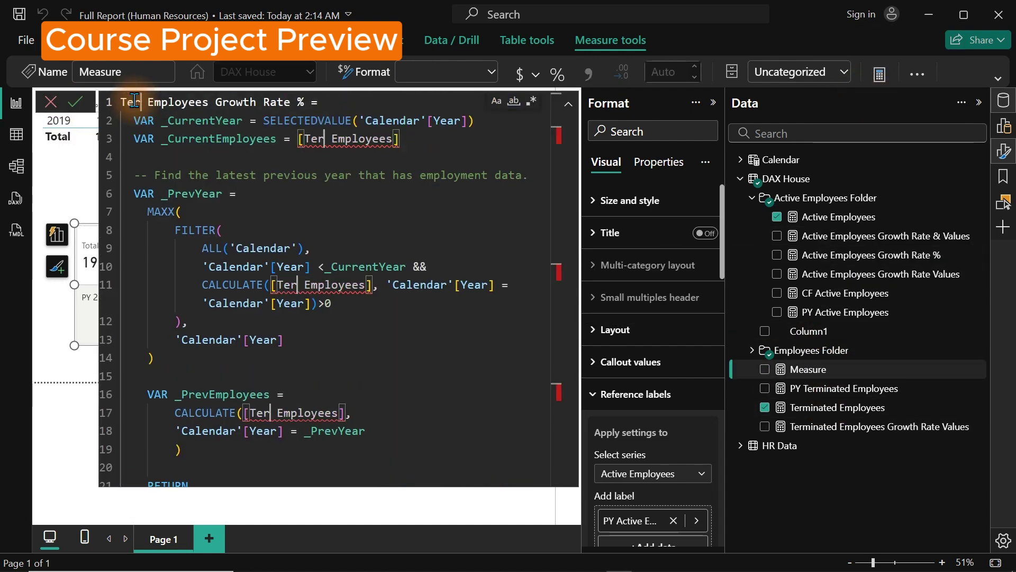
text(minated)
key(Return)
- Create the measure Terminated Employees Growth Rate & Values from the matching Active Employees formula, replacing every Active with Terminated
click(851, 235)
key(ctrl+a)
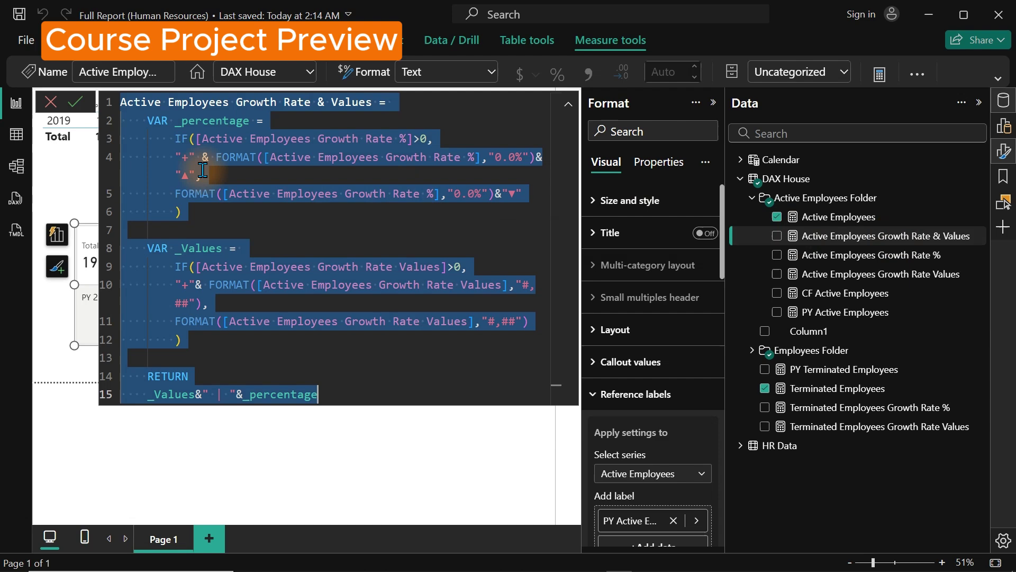
key(ctrl+c)
right_click(821, 325)
click(856, 82)
key(ctrl+v)
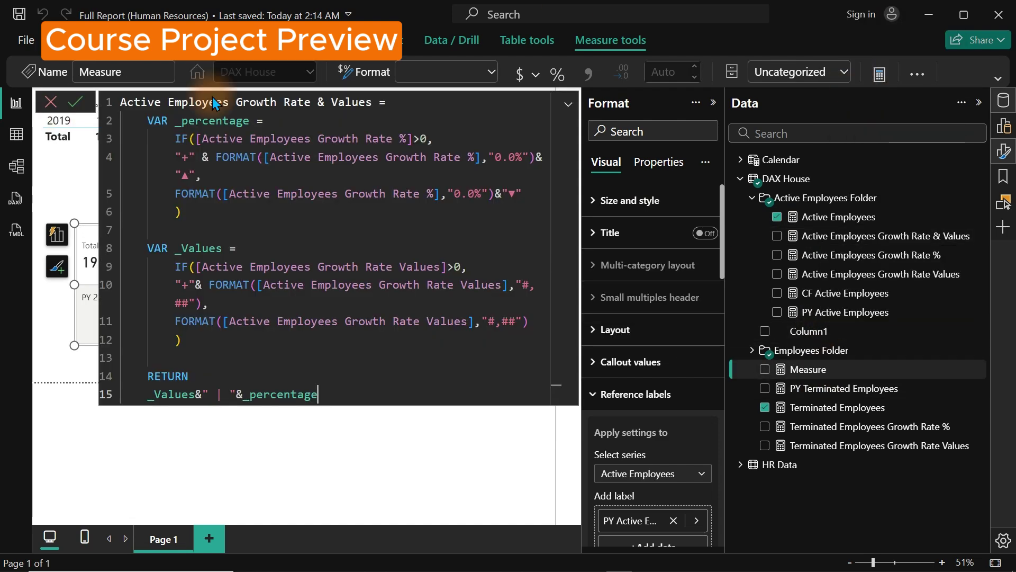
double_click(137, 101)
key(ctrl+shift+l)
text(Terminated)
key(Return)
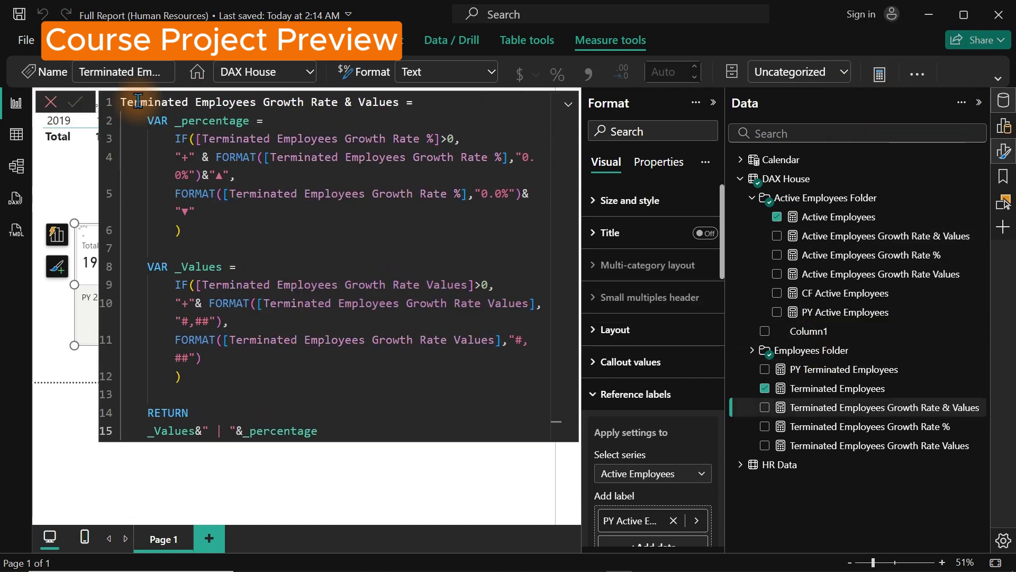
- Create the measure CF Terminated Employees from the CF Active Employees formula, basing it on Terminated Employees Growth Rate %
click(839, 217)
click(831, 296)
click(381, 130)
key(ctrl+a)
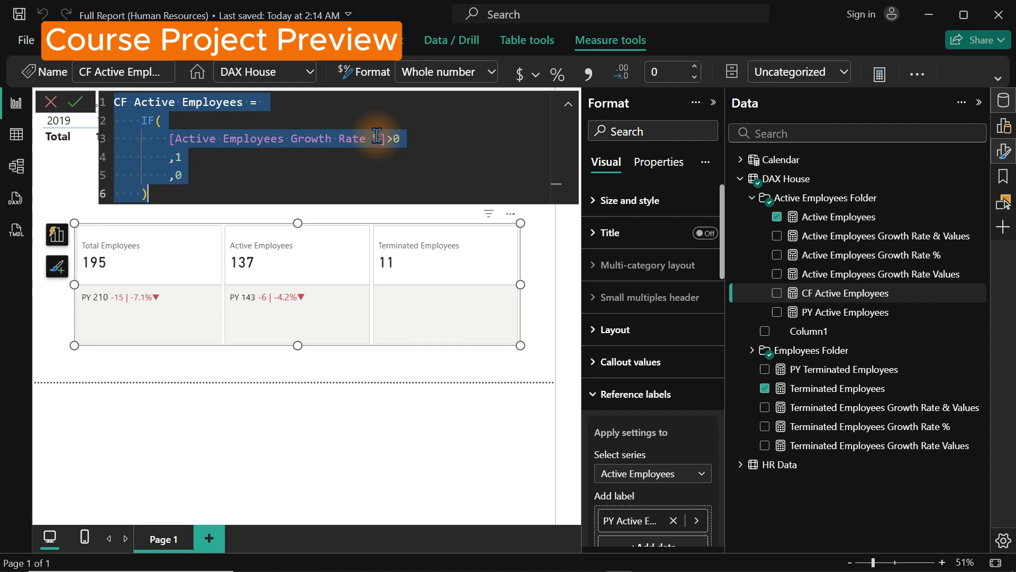
key(ctrl+c)
right_click(816, 331)
click(861, 84)
key(ctrl+v)
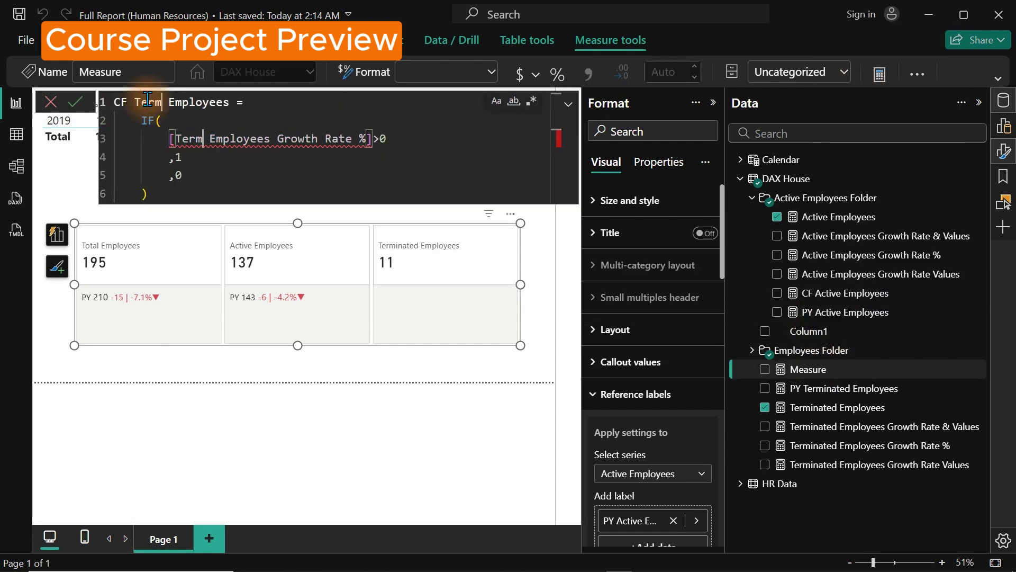
text(inated)
key(Return)
- Group all six terminated-employee measures in a display folder named "Terminated Folder" in the model view
click(752, 198)
click(752, 256)
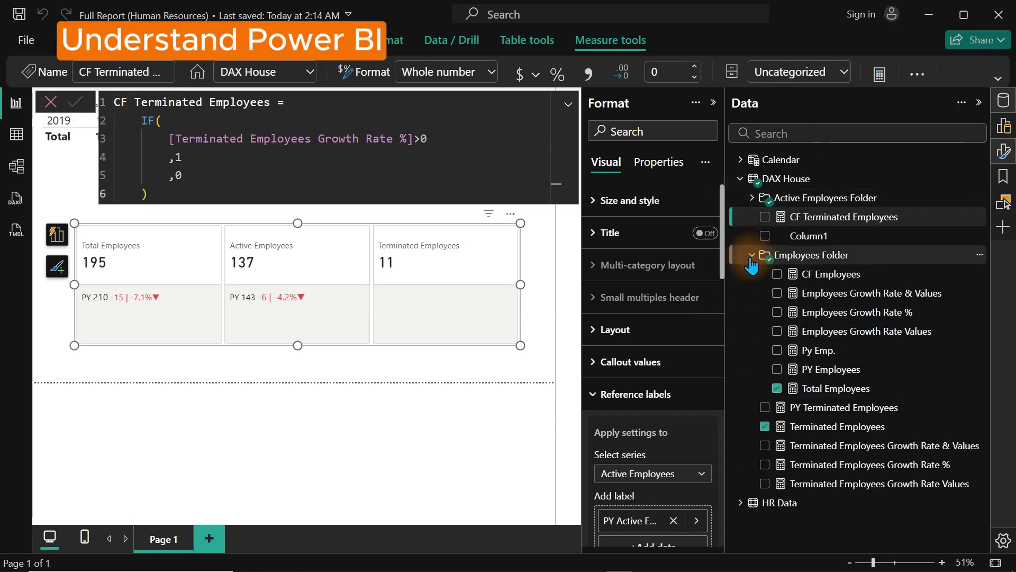
click(752, 256)
click(16, 166)
shift+click(899, 385)
ctrl+click(964, 253)
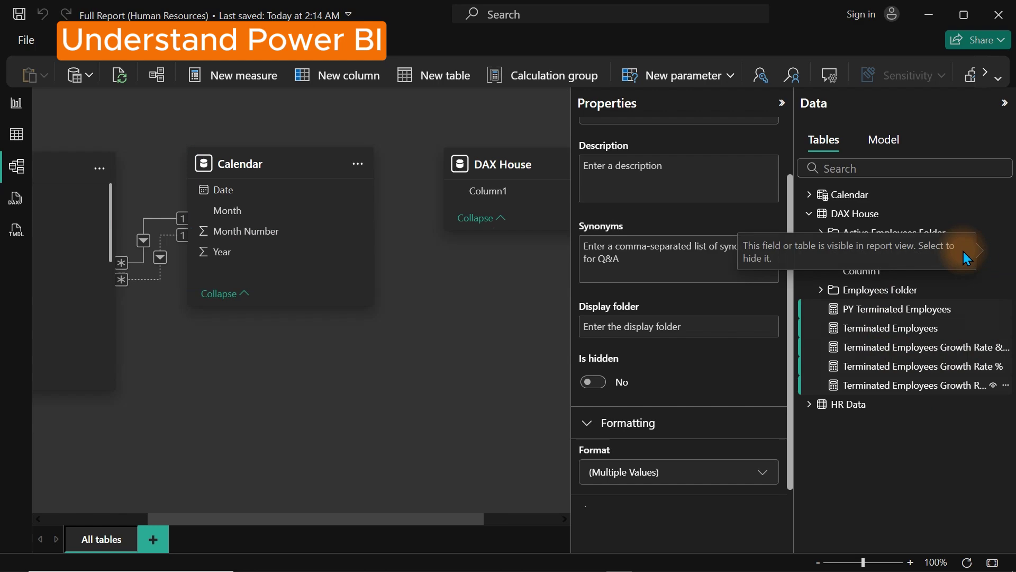
click(661, 321)
text(Terminated Folder)
key(Return)
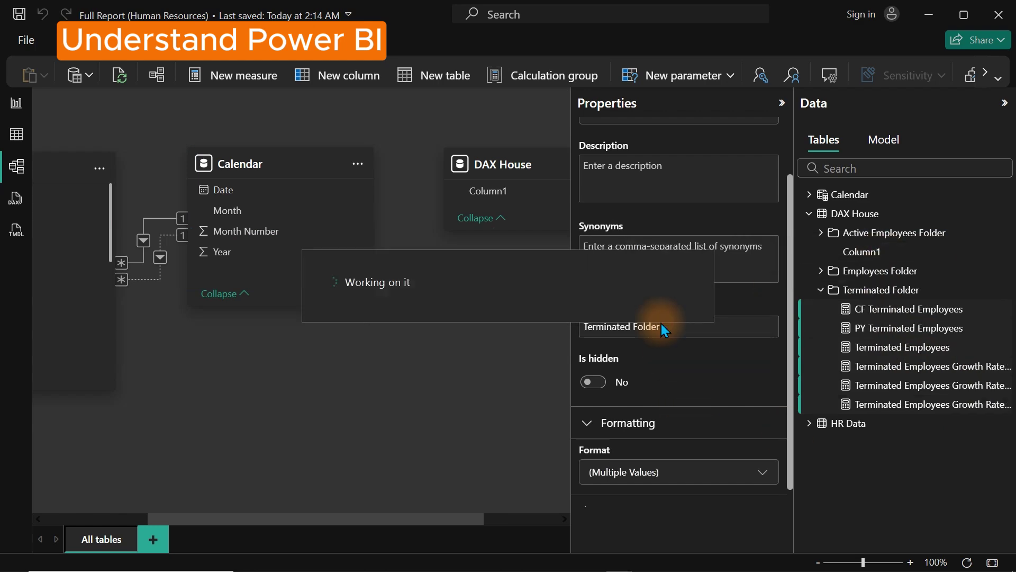
click(594, 381)
click(599, 383)
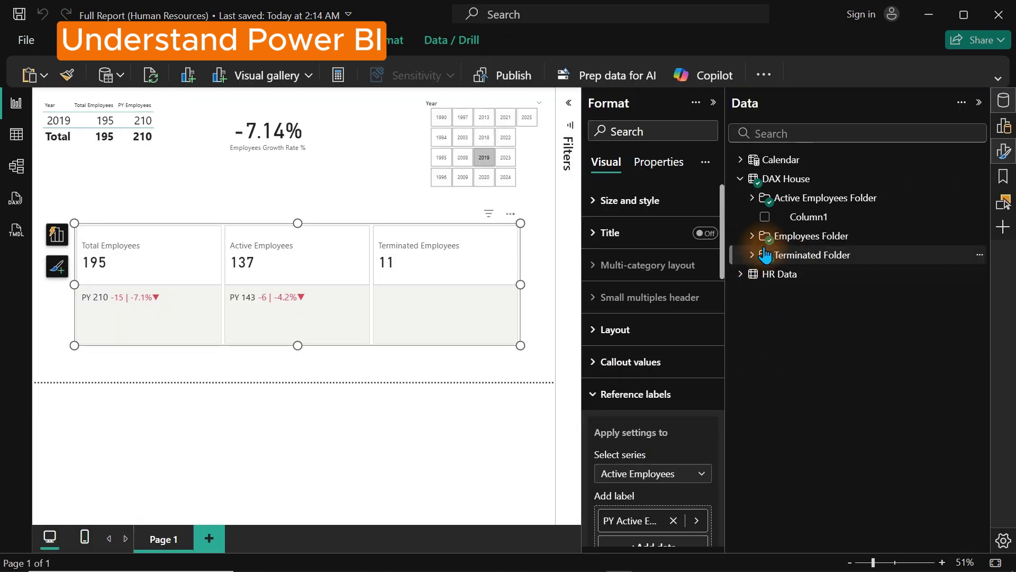
- Add PY Terminated Employees as the reference label of the card's Terminated Employees series
click(753, 255)
click(642, 394)
drag(722, 265, 722, 347)
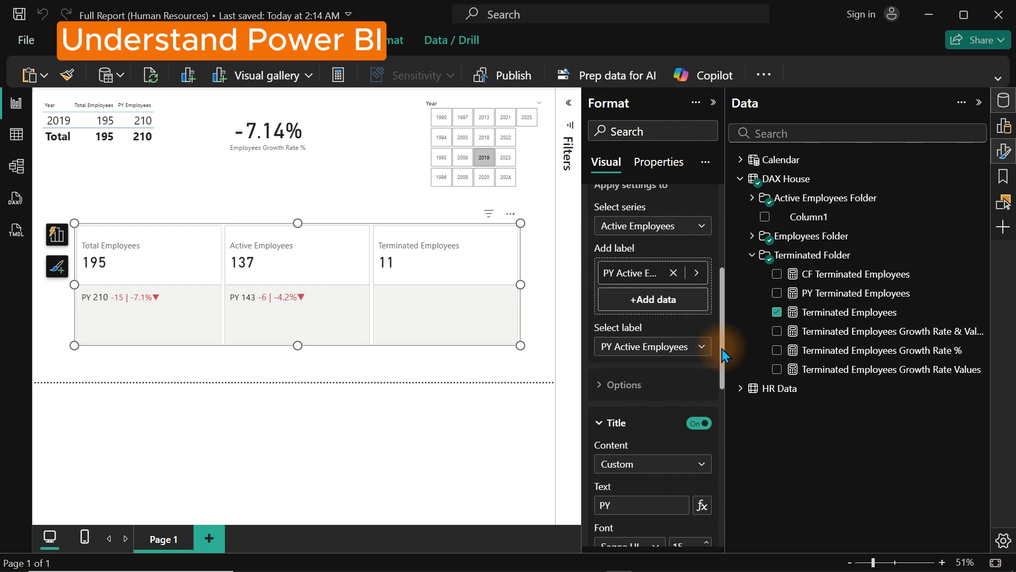
click(688, 226)
click(667, 301)
drag(847, 293, 656, 275)
click(653, 346)
- Set the reference label's custom title to "PY" at font size 15 and enlarge the label value's font
click(639, 385)
click(631, 464)
click(629, 502)
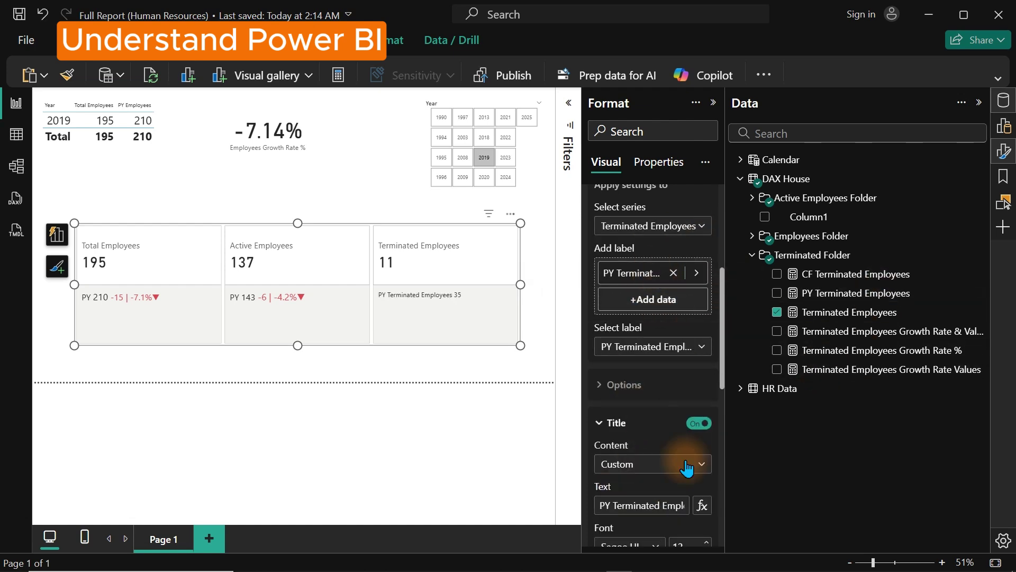
scroll(687, 461, down, 3)
drag(614, 326, 767, 312)
key(BackSpace)
drag(722, 388, 722, 415)
click(635, 452)
double_click(692, 491)
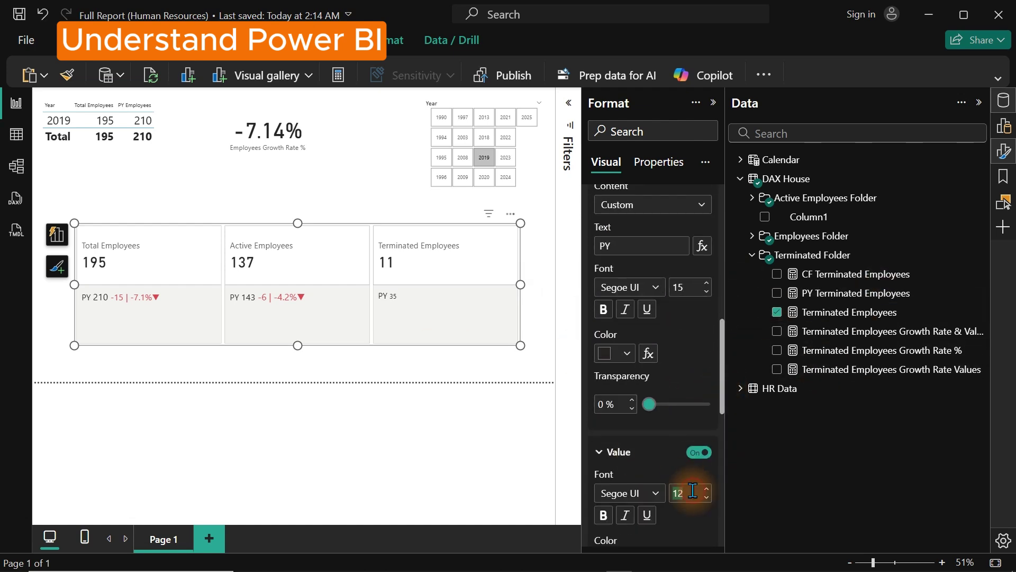
- Turn on the reference label's detail, using Terminated Employees Growth Rate & Values at font size 17
scroll(723, 371, down, 7)
click(701, 333)
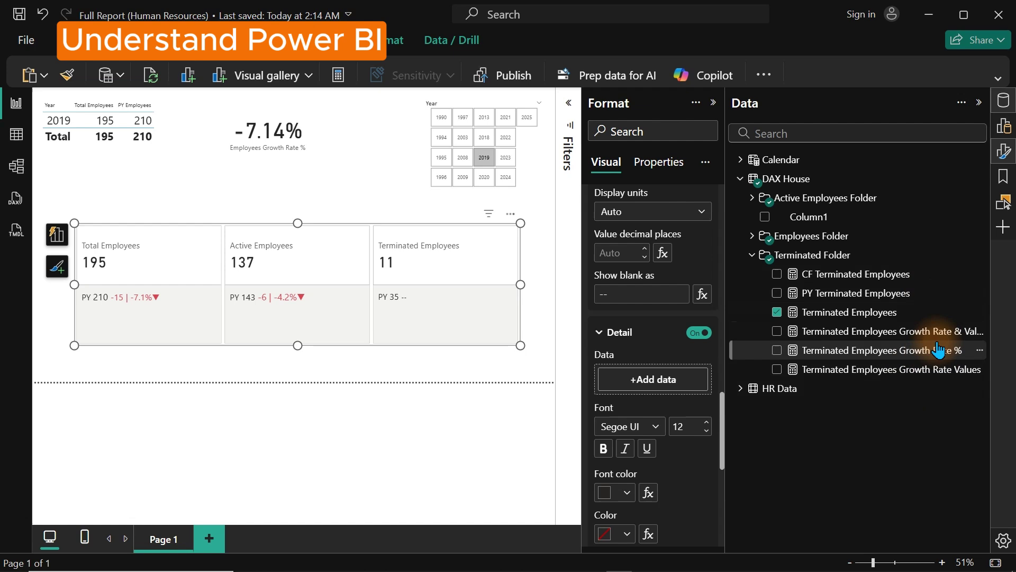
drag(856, 331, 657, 379)
double_click(698, 426)
text(17)
- Copy #0C8A6B from Notepad and base the detail's font colour on rules using the CF Terminated Employees measure
click(649, 492)
click(638, 559)
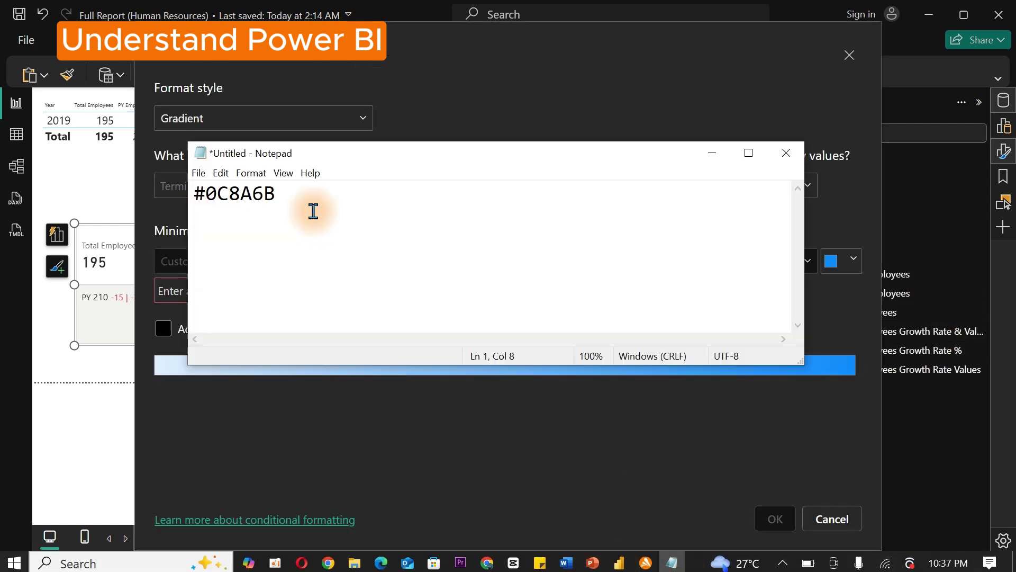
drag(286, 194, 181, 193)
click(719, 153)
click(223, 121)
click(188, 171)
click(233, 185)
text(cf)
scroll(231, 342, down, 2)
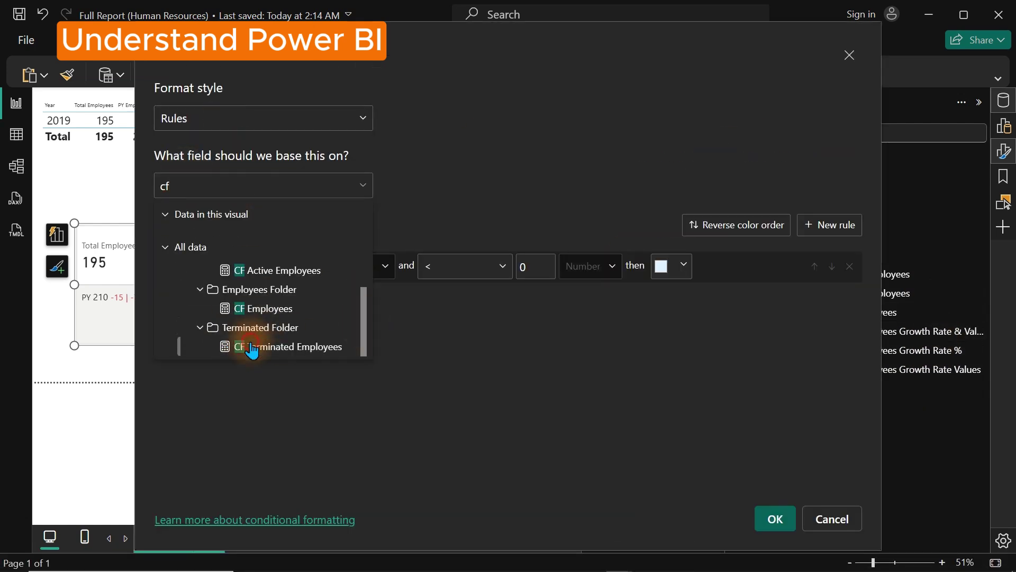
click(252, 346)
- Define two colour rules for the detail font, one for values equal to 1 and one for values equal to 0
click(238, 266)
click(307, 266)
text(1)
click(829, 225)
click(301, 297)
text(0)
- Colour the value 1 rule #0C8A6B, choose a colour for the value 0 rule, and apply the conditional formatting
click(672, 266)
click(595, 497)
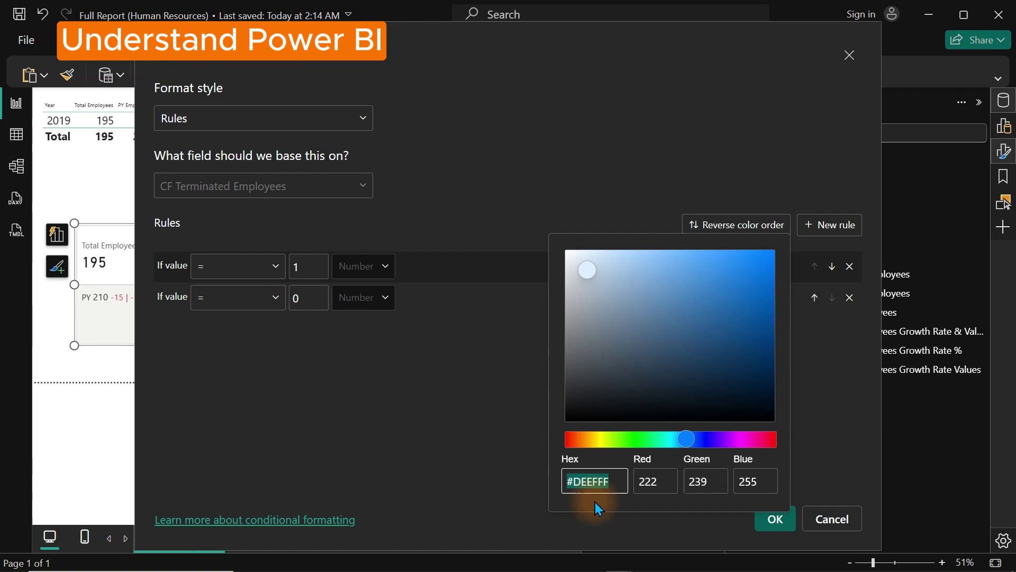
key(ctrl+v)
key(Return)
click(672, 297)
click(771, 70)
click(763, 511)
- Filter the report to 2003 and examine the "On Leave Employees" requirement in the KPI report request PDF in Edge
click(458, 141)
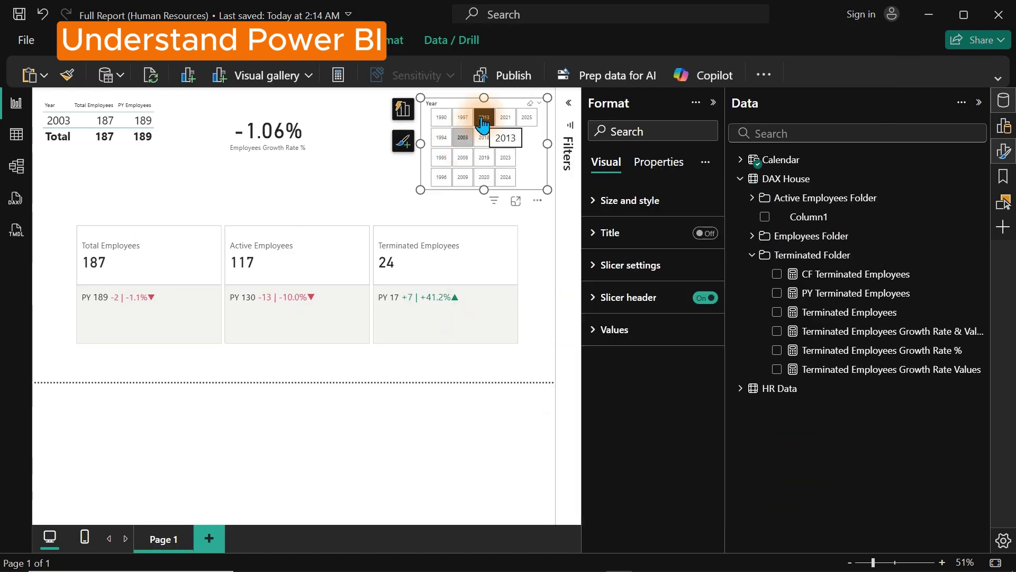
click(377, 558)
drag(342, 302, 678, 311)
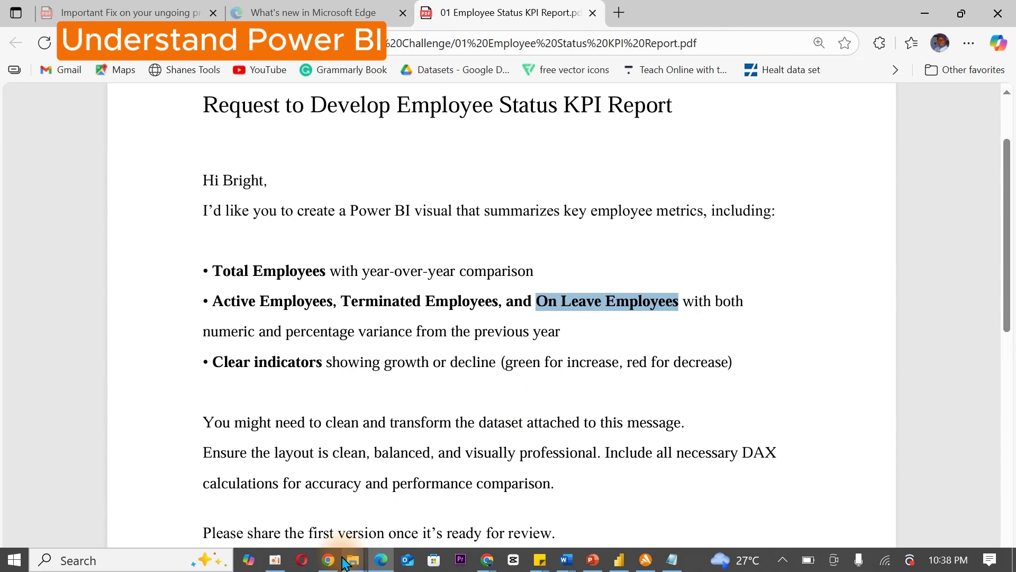
click(345, 560)
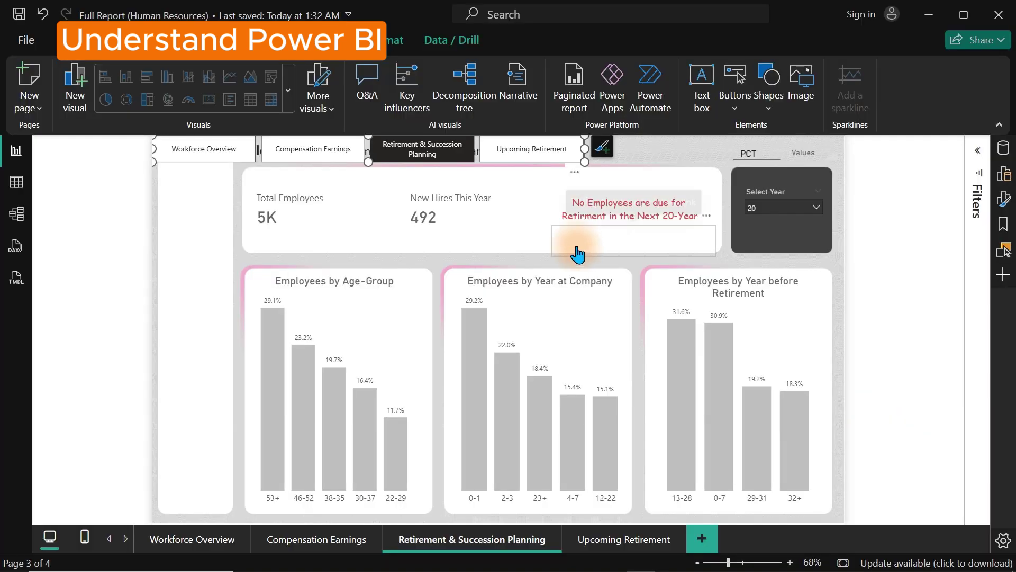
- Shrink the page navigator on the Retirement & Succession Planning page and move it onto the blank white side panel
drag(557, 163, 393, 248)
drag(583, 229, 270, 260)
drag(160, 218, 170, 238)
- Set the page navigator's grid layout orientation to Vertical
click(1004, 199)
click(894, 334)
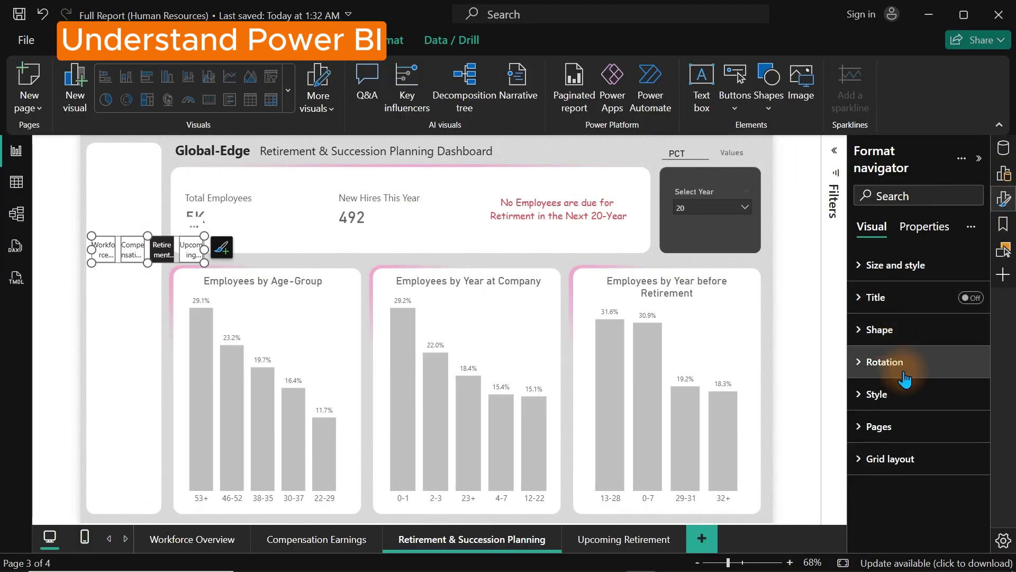
click(894, 457)
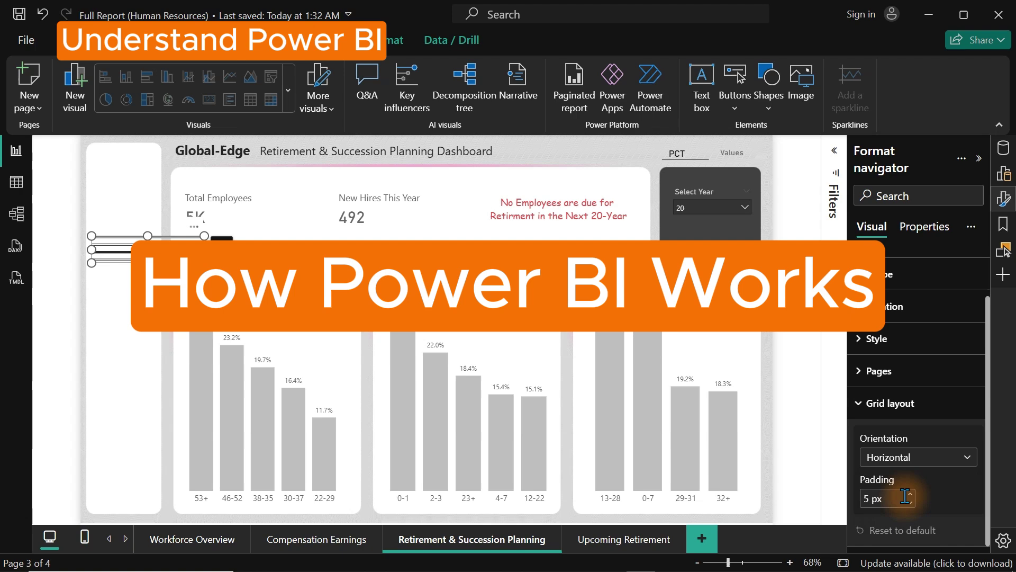
click(906, 496)
- Resize the page navigator into a tall column fitting the white side panel and centre it there
drag(204, 263, 150, 481)
drag(119, 269, 125, 216)
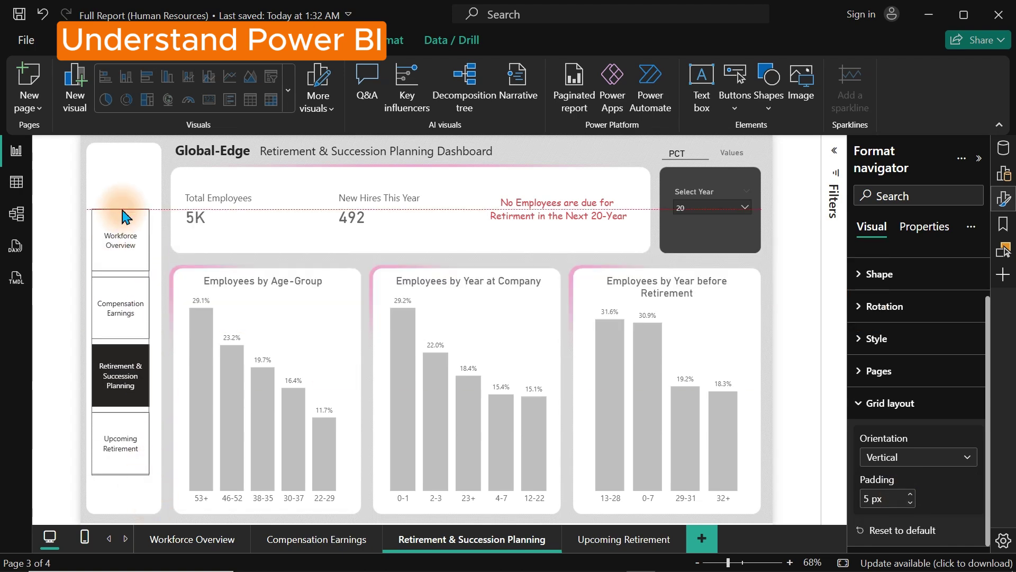
click(118, 184)
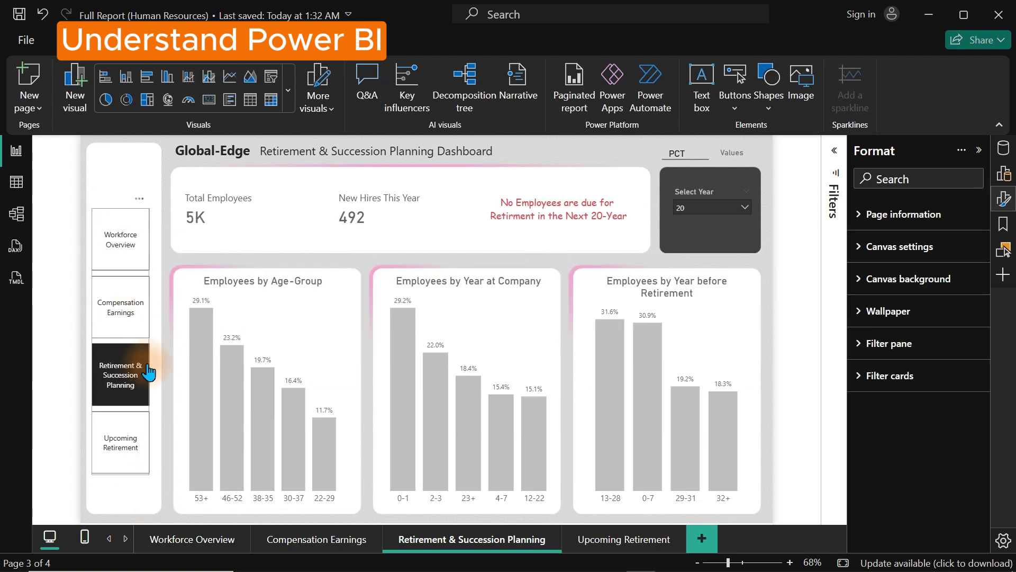
- Set the page navigator's button shape to 7 px rounded corners
click(132, 465)
click(895, 455)
click(895, 331)
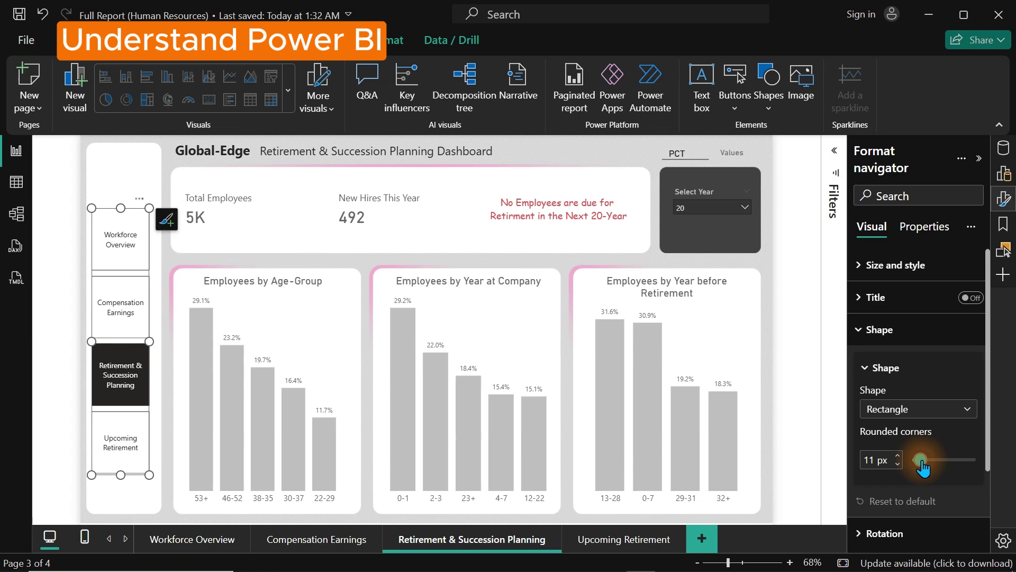
click(143, 166)
- Shorten the page navigator's height and reposition it midway down the white side panel
click(127, 469)
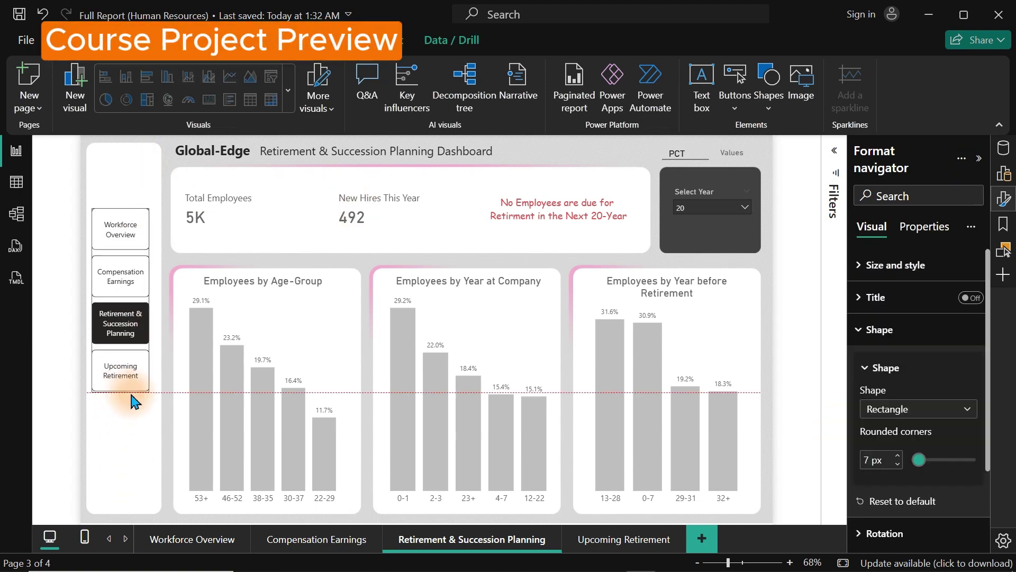
click(129, 195)
click(145, 286)
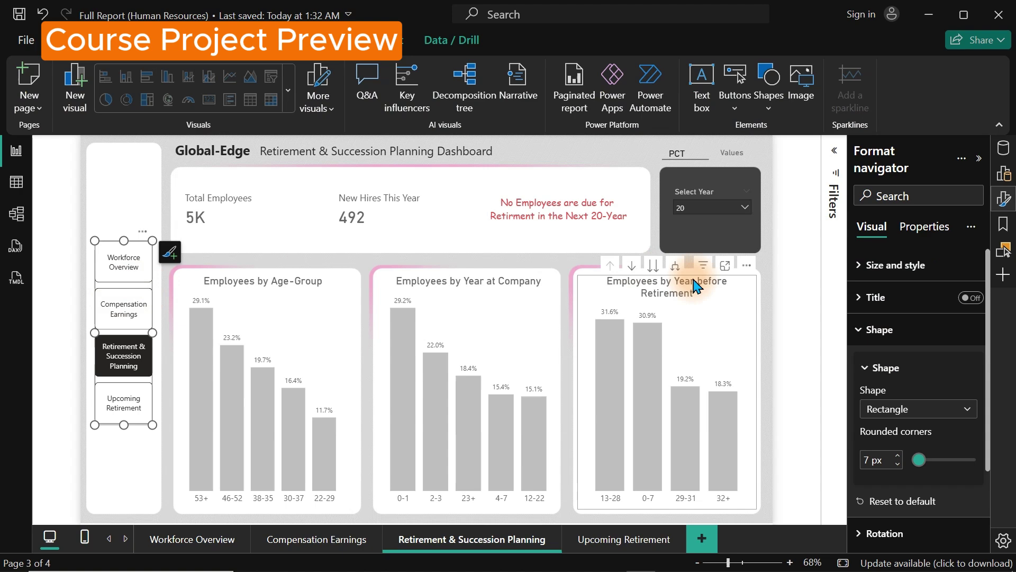
- Turn off the border around the page navigator's buttons in their default state
click(889, 329)
click(900, 394)
drag(988, 325, 991, 476)
click(965, 461)
click(134, 178)
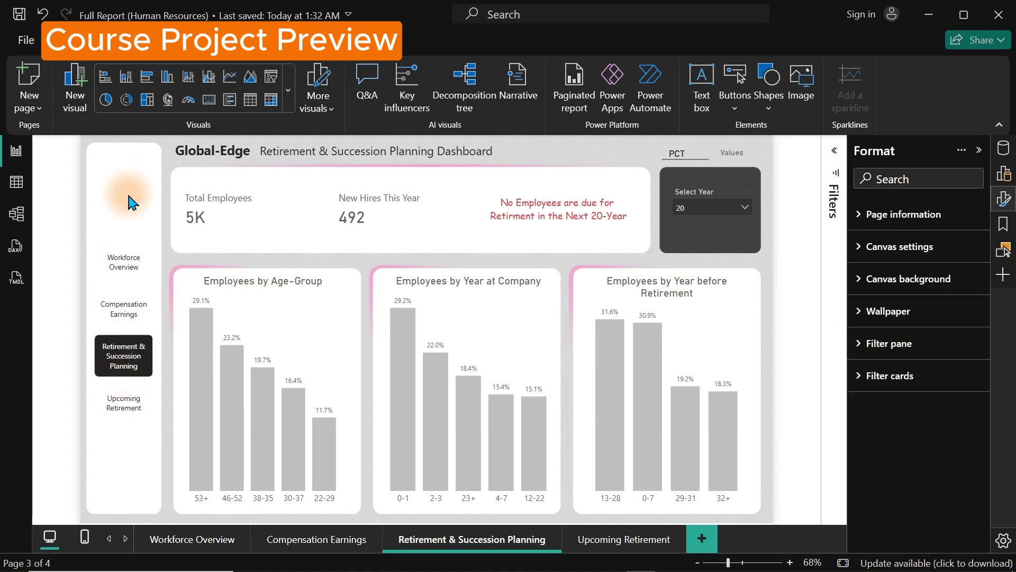
- Copy the page navigator to the Compensation Earnings and Workforce Overview pages
click(134, 249)
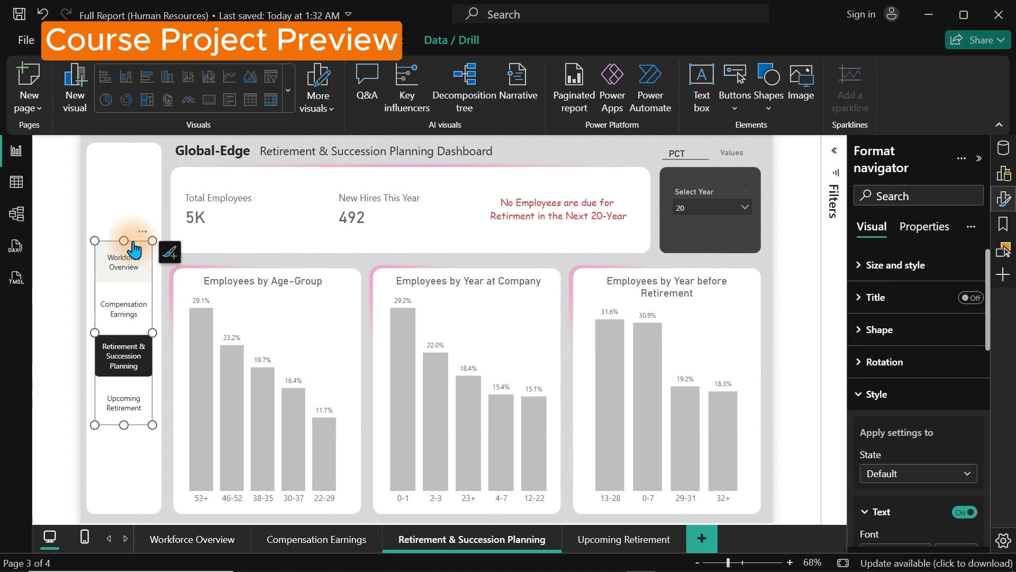
click(312, 548)
click(208, 539)
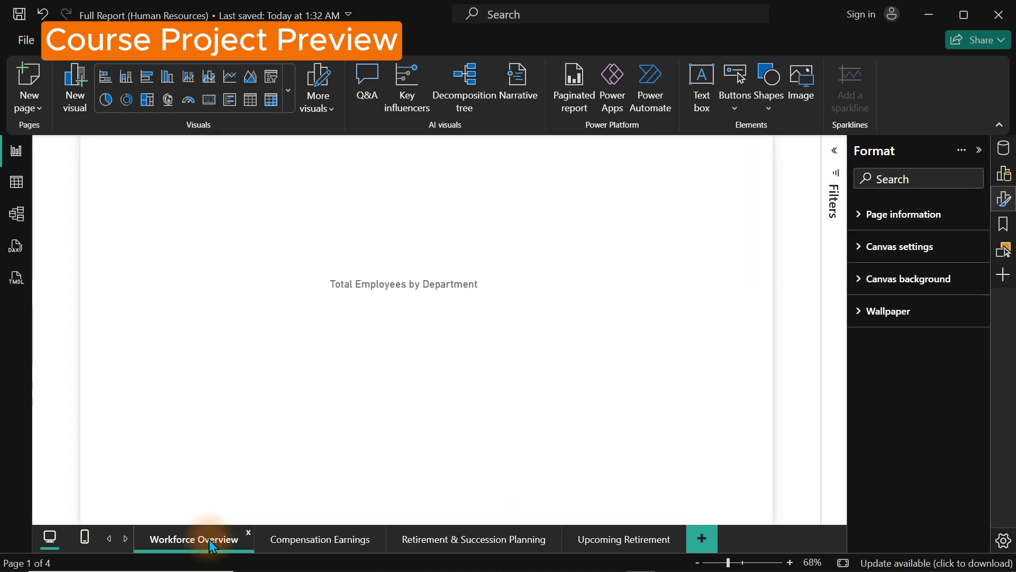
- Move the year slicer on the Workforce Overview page from the header to the upper part of the white side panel
click(531, 153)
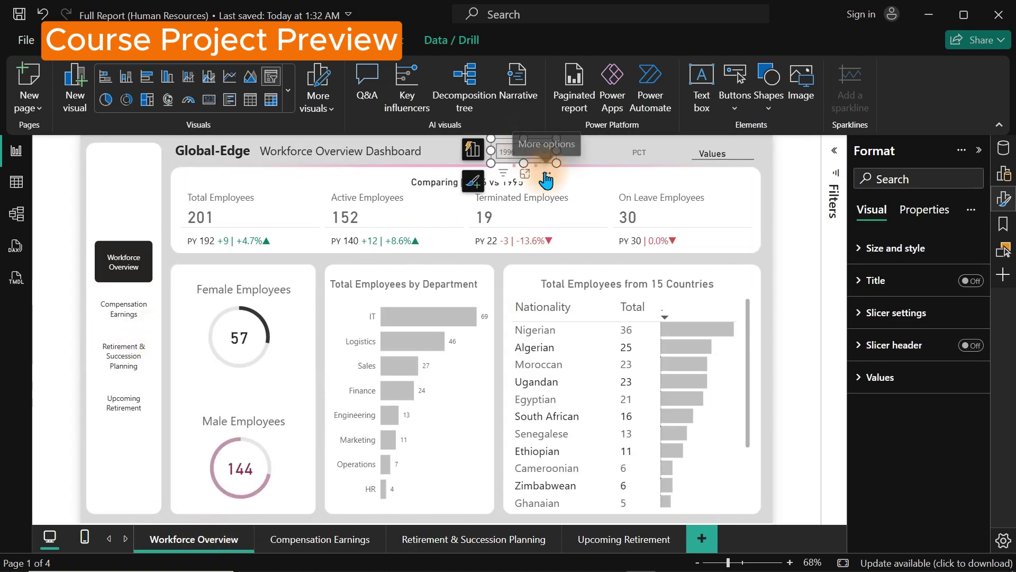
drag(544, 177, 149, 205)
click(523, 151)
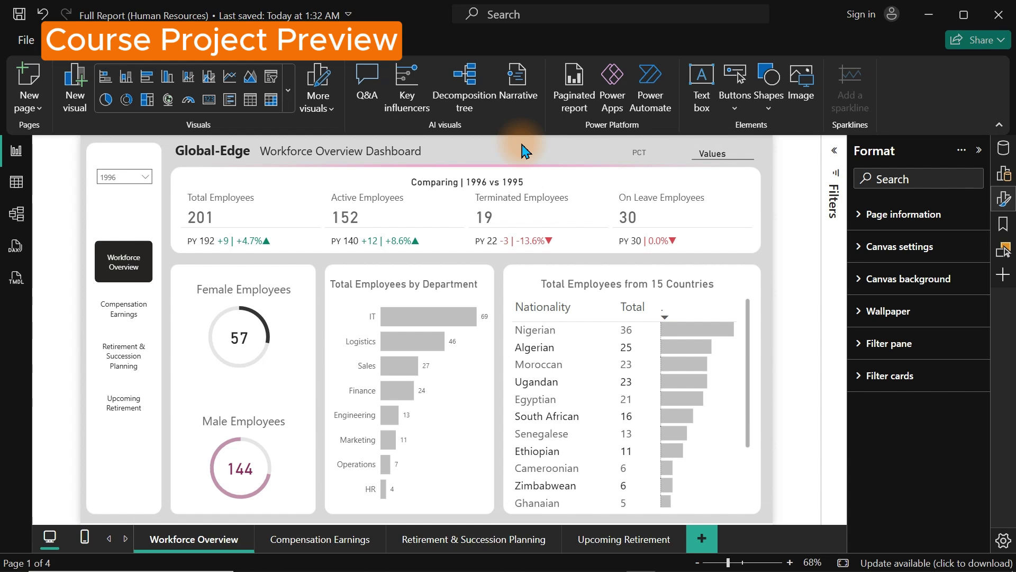
- Duplicate the Female Employees text box, change its text to "Select Year" and place it above the year slicer
click(240, 290)
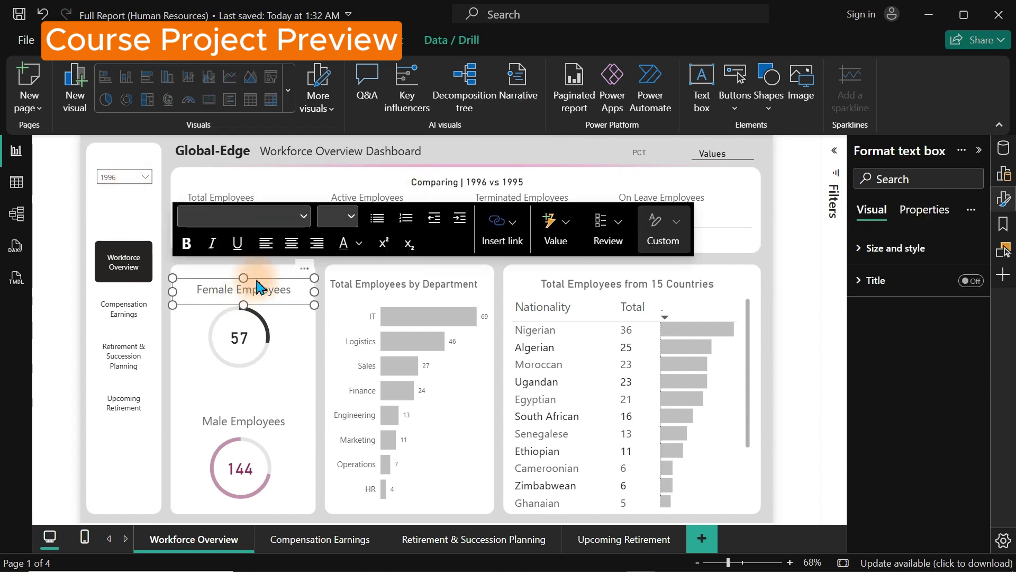
drag(240, 290, 151, 159)
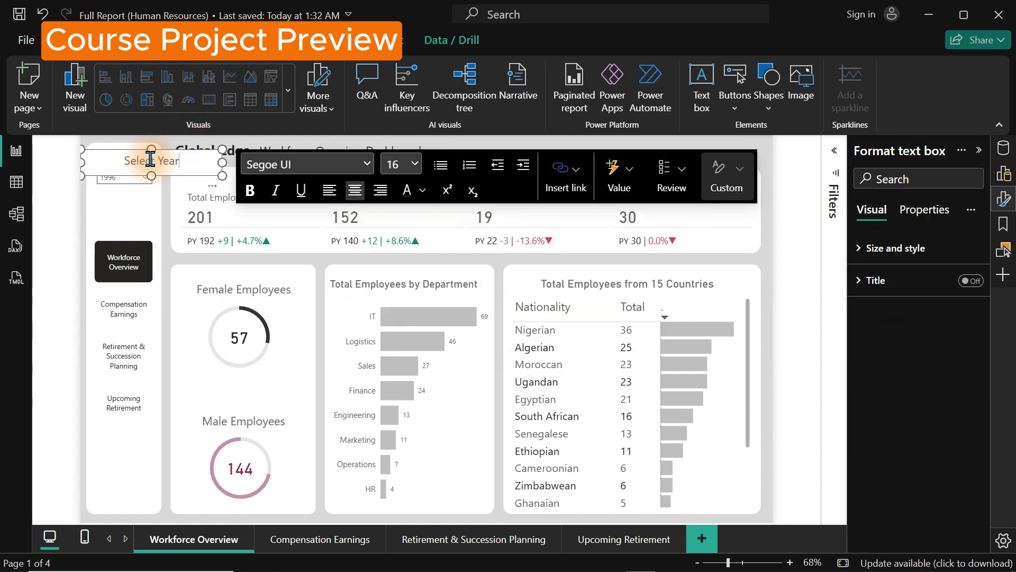
- Set the "Select Year" text to size 11 and narrow its text box to fit the side panel
triple_click(151, 159)
click(415, 164)
click(392, 212)
click(414, 163)
click(395, 275)
drag(222, 163, 170, 165)
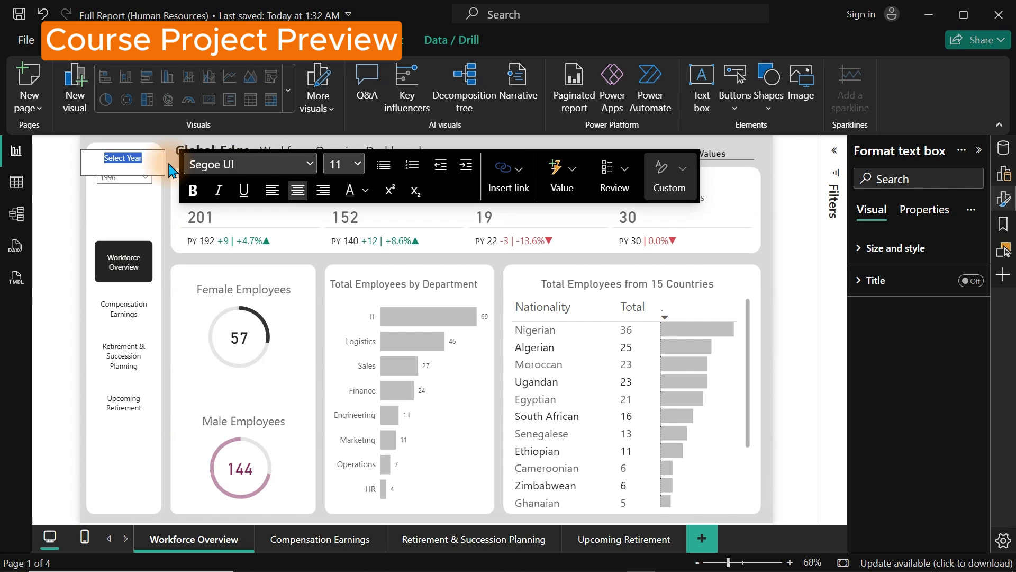
- Turn off the background of the "Select Year" text box above the year slicer
click(895, 249)
scroll(967, 424, down, 2)
click(965, 458)
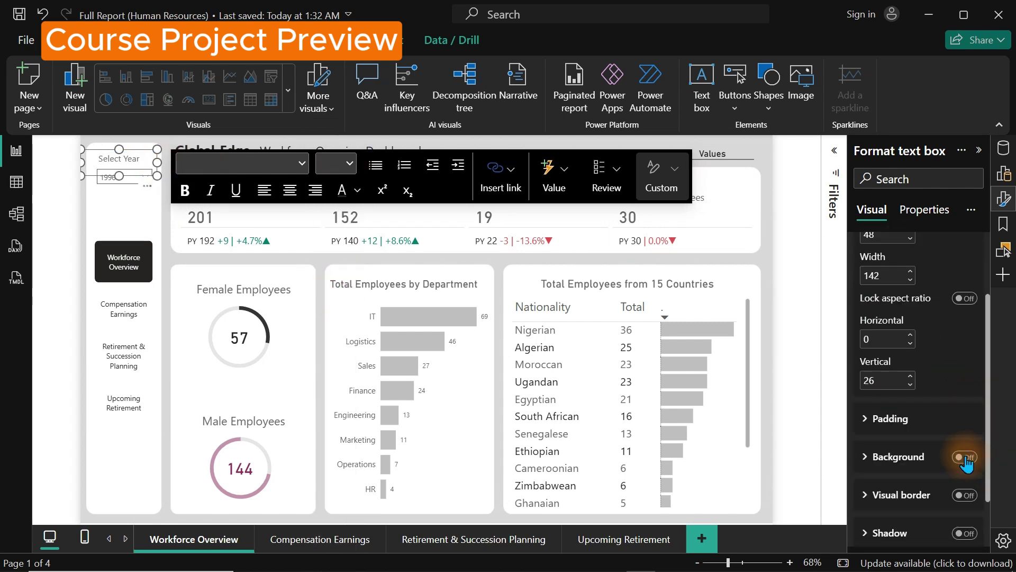
click(134, 190)
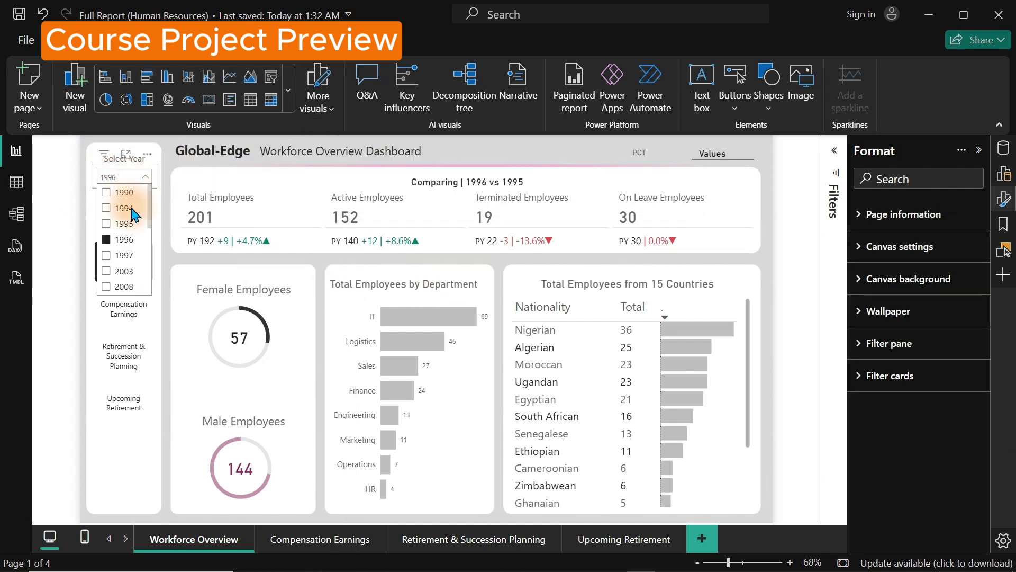
click(136, 159)
click(166, 219)
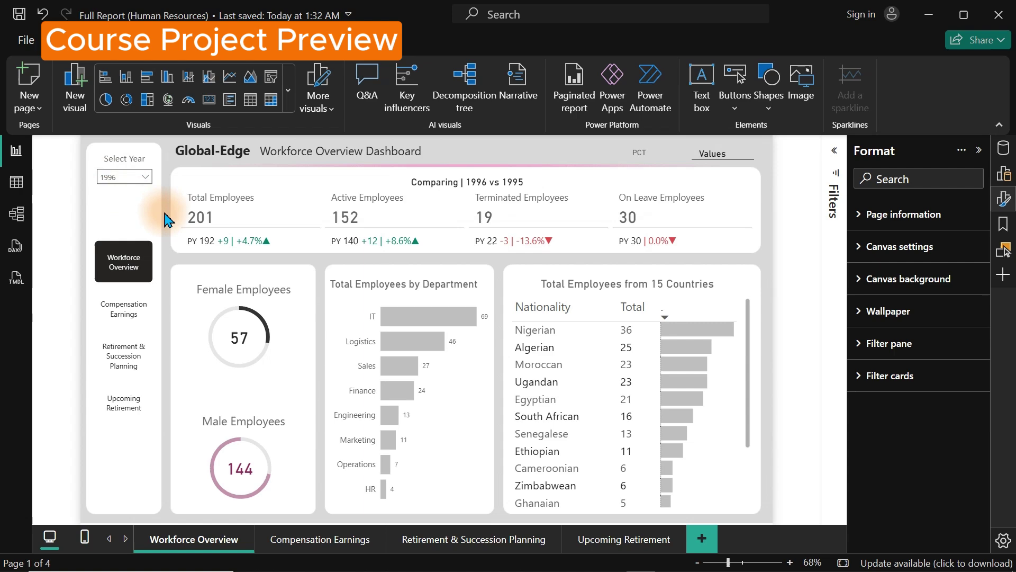
- Replace the year slicer on the Compensation Earnings page with a copy of the Workforce Overview year slicer and its "Select Year" label
drag(165, 219, 60, 131)
click(292, 537)
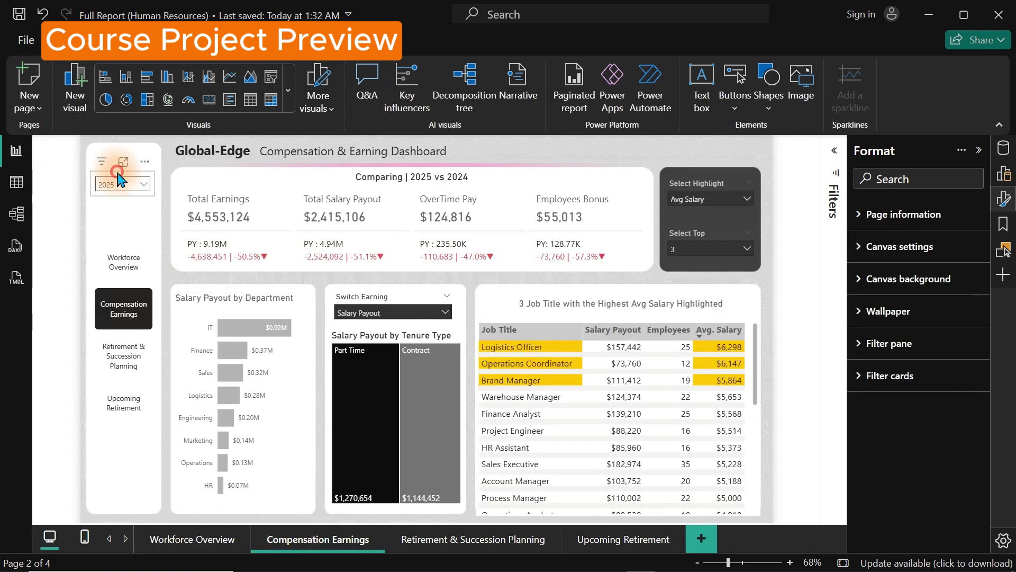
click(118, 180)
key(Delete)
key(ctrl+v)
click(569, 328)
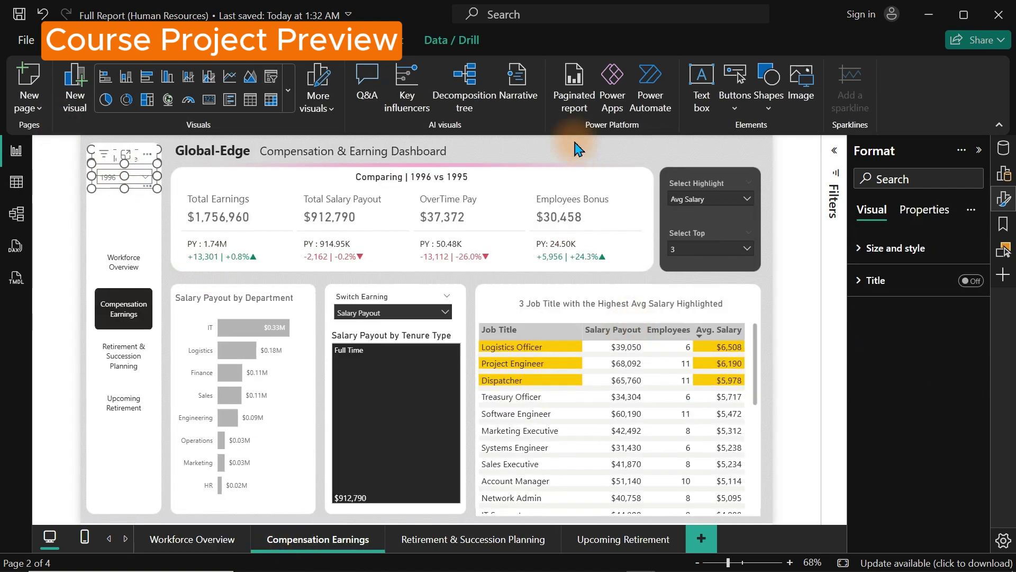
click(579, 150)
- Set the Select Year slicer on the Retirement & Succession Planning page to 4 and review the Upcoming Retirement page
click(186, 539)
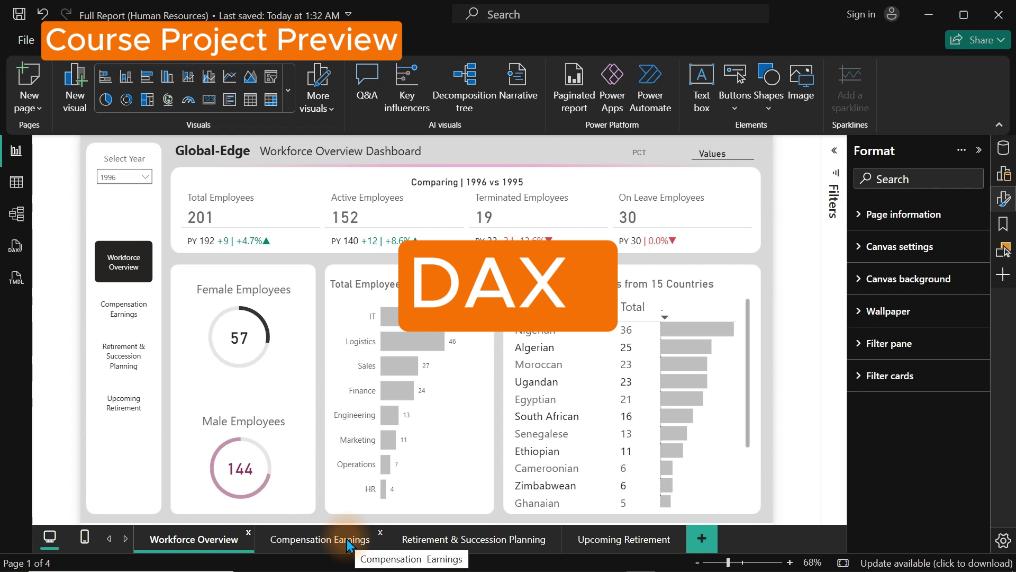
click(514, 543)
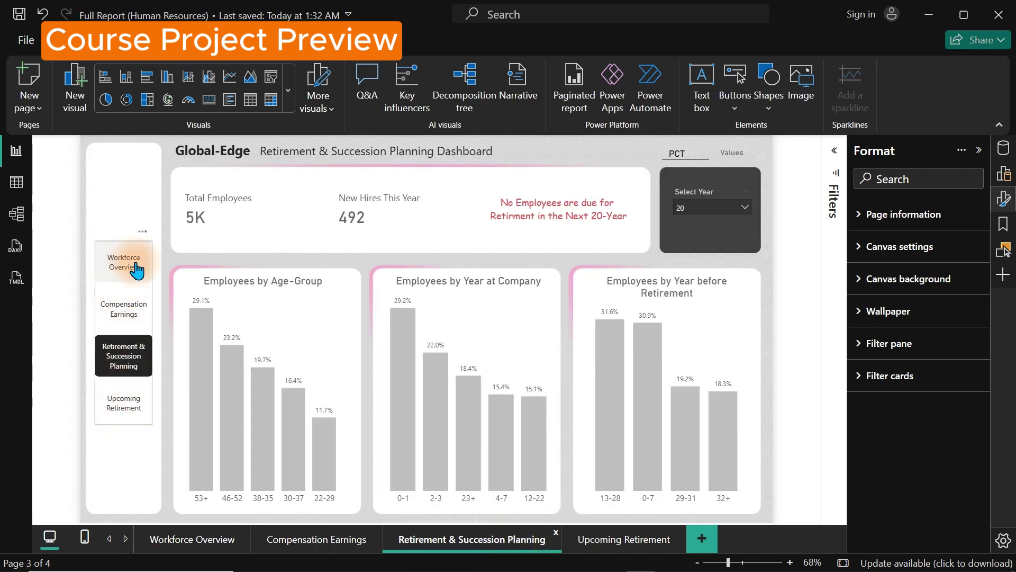
click(587, 543)
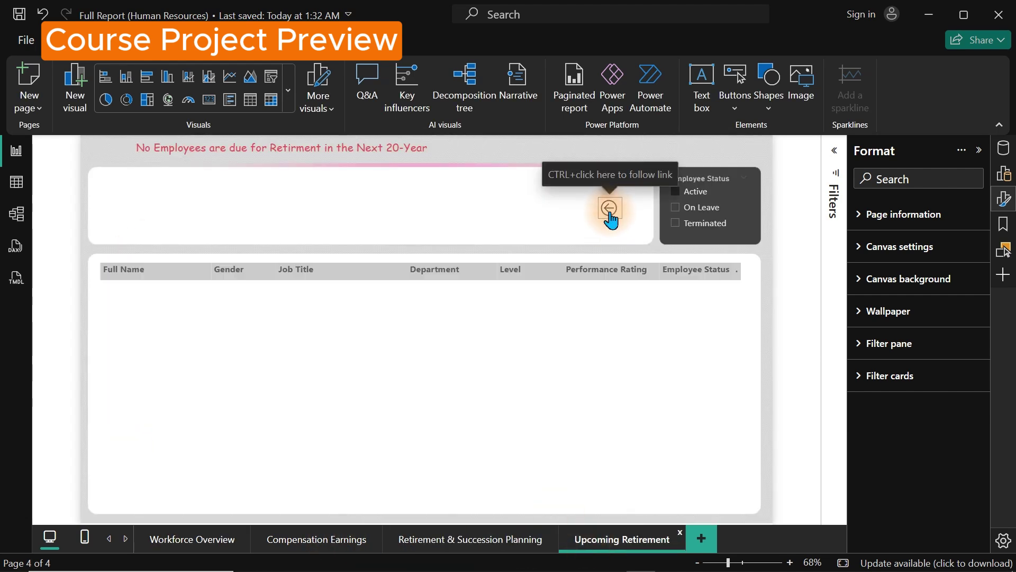
click(490, 541)
click(715, 207)
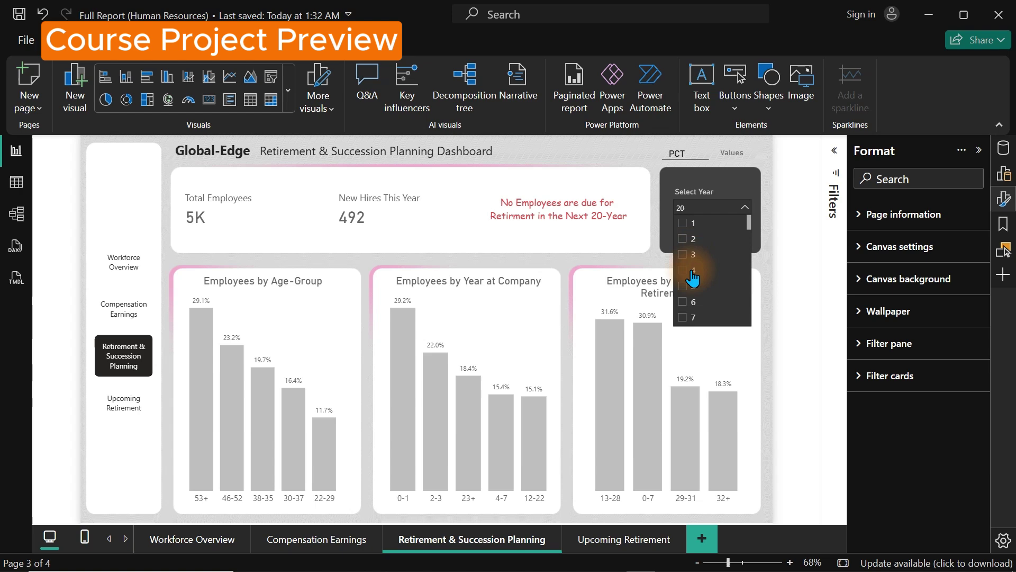
click(691, 271)
click(637, 541)
click(541, 239)
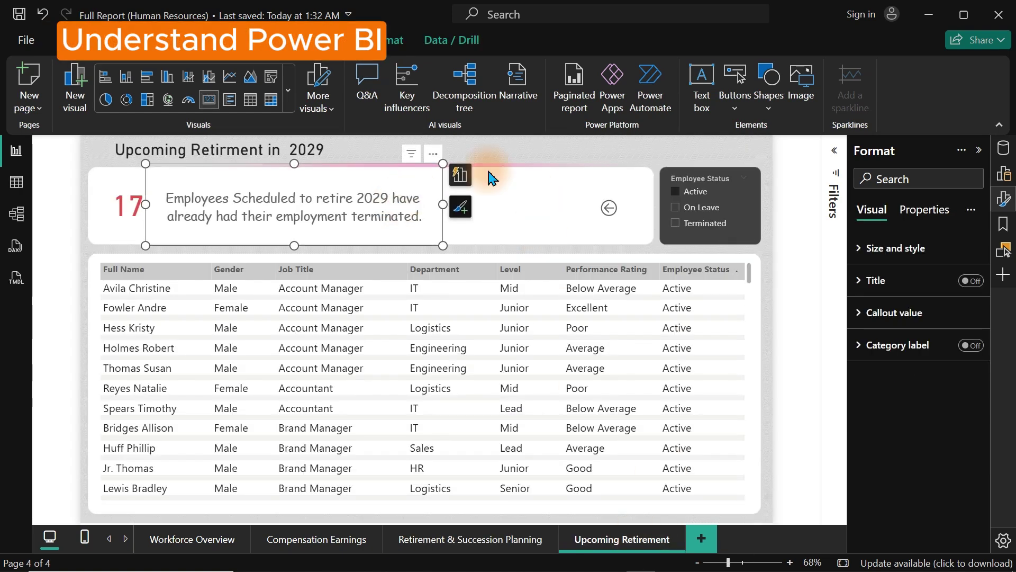
click(582, 157)
click(474, 543)
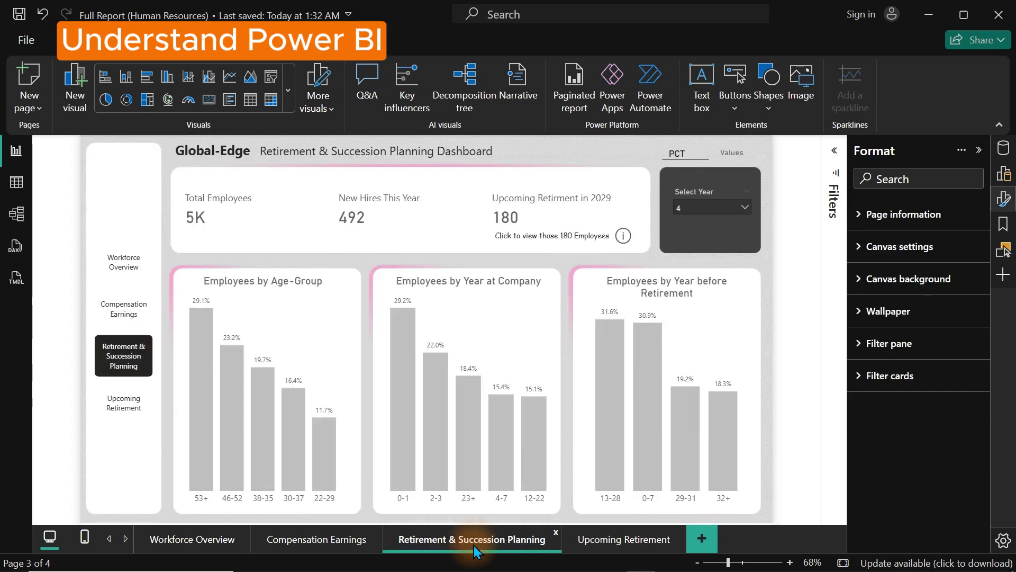
- Colour the columns of the Employees by Year at Company chart dark grey
click(530, 344)
scroll(987, 406, down, 2)
click(885, 401)
scroll(921, 402, down, 3)
click(878, 374)
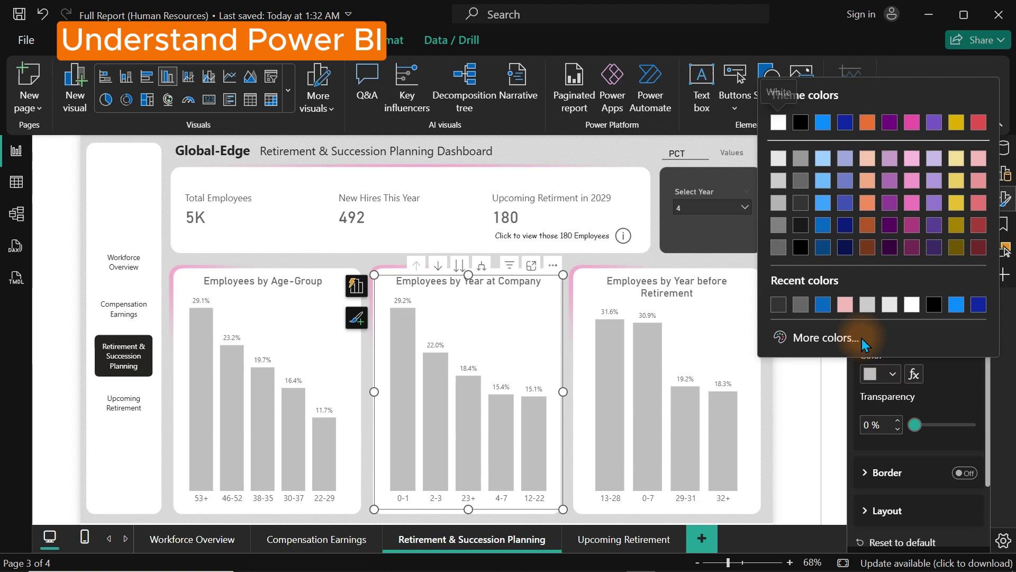
click(800, 203)
click(879, 374)
click(801, 181)
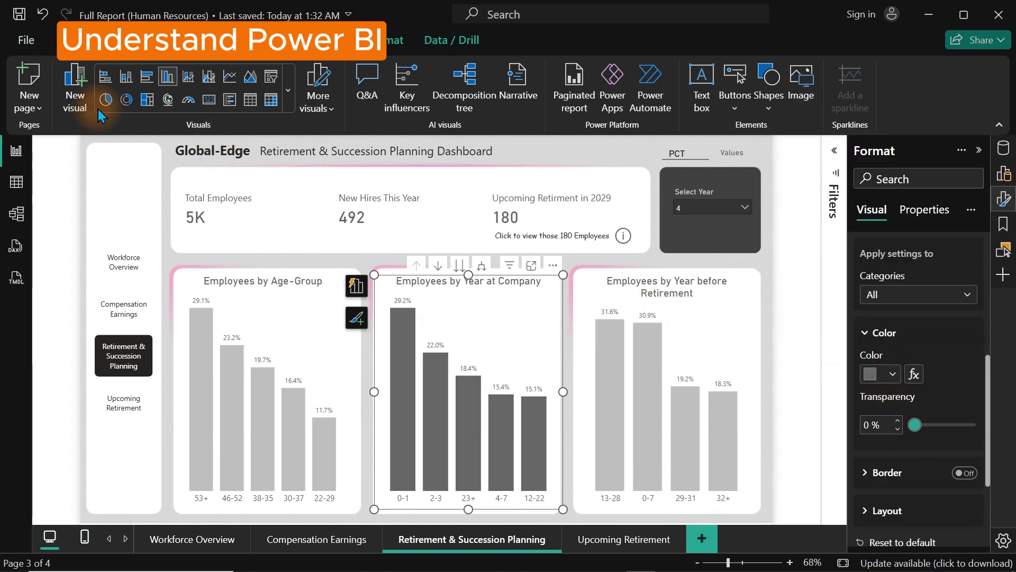
- Copy the Employees by Year at Company chart's formatting to the Age-Group and Year before Retirement charts
click(70, 41)
click(54, 109)
click(303, 300)
click(699, 318)
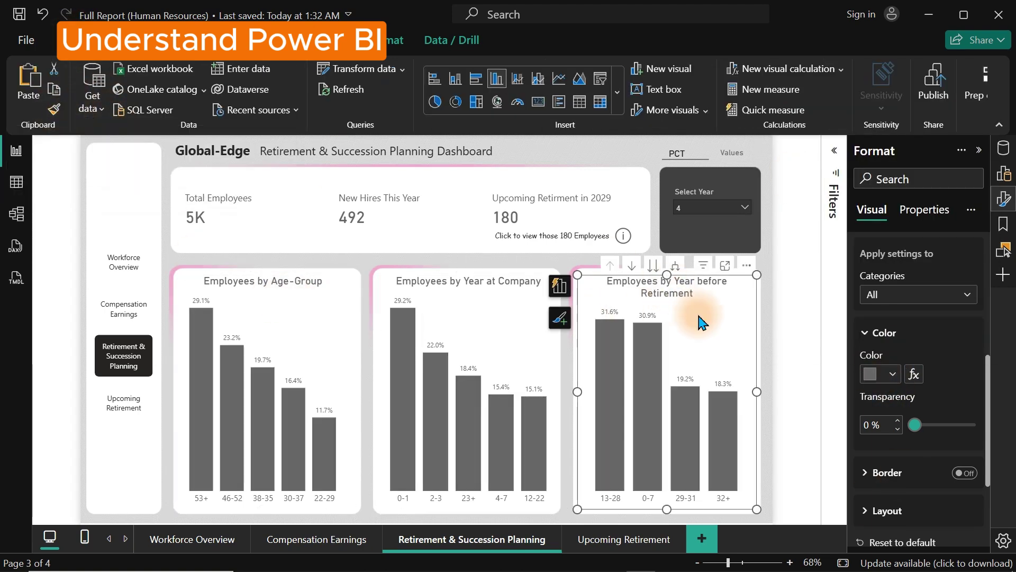
- Give the Employees by Year before Retirement columns a lighter custom grey and copy that formatting to the Employees by Year at Company chart
click(889, 375)
click(817, 336)
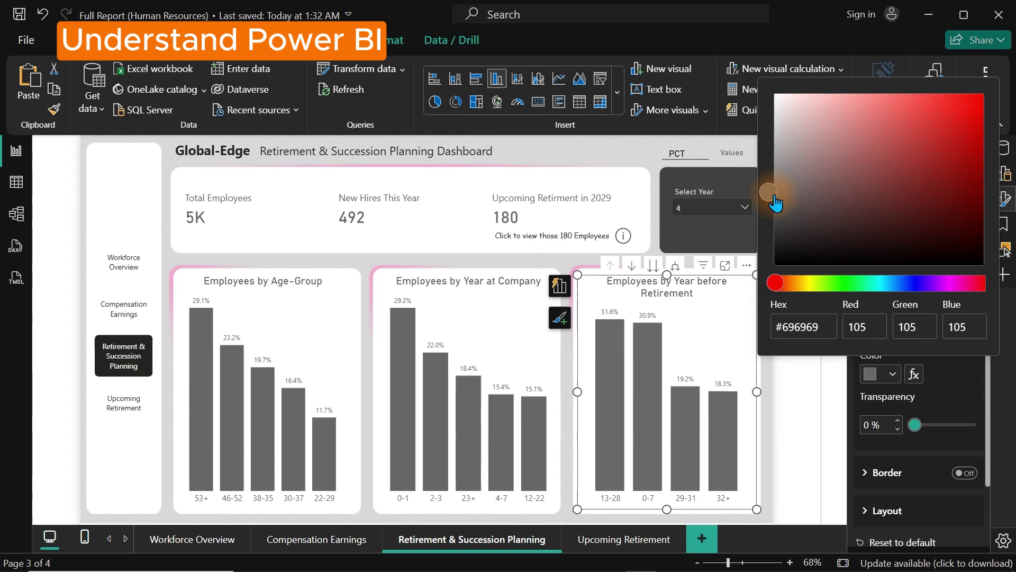
drag(783, 188, 779, 161)
click(54, 110)
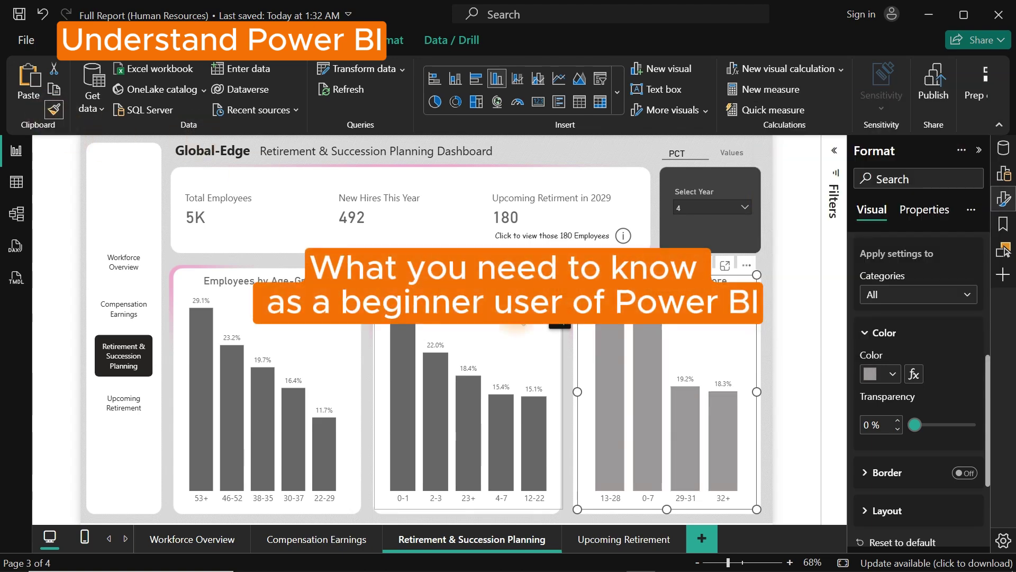
click(518, 325)
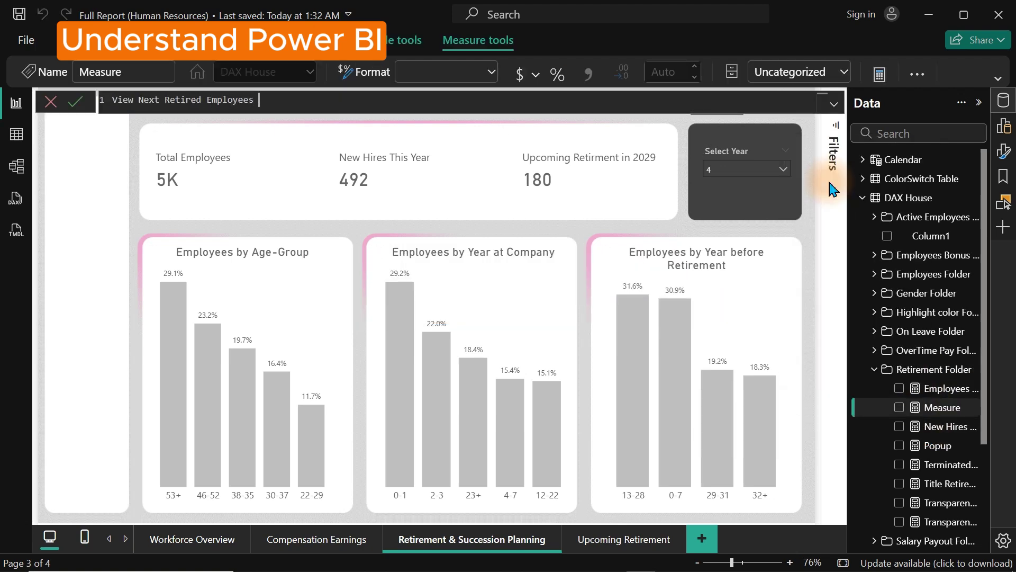
- Define the View Next Retired Employees measure as IF([Employees Retiring Next Year] <> BLANK(), "Click to view those Employees", "")
text(=)
key(shift+Return)
text(IF()
key(shift+Return)
text(next)
key(Down)
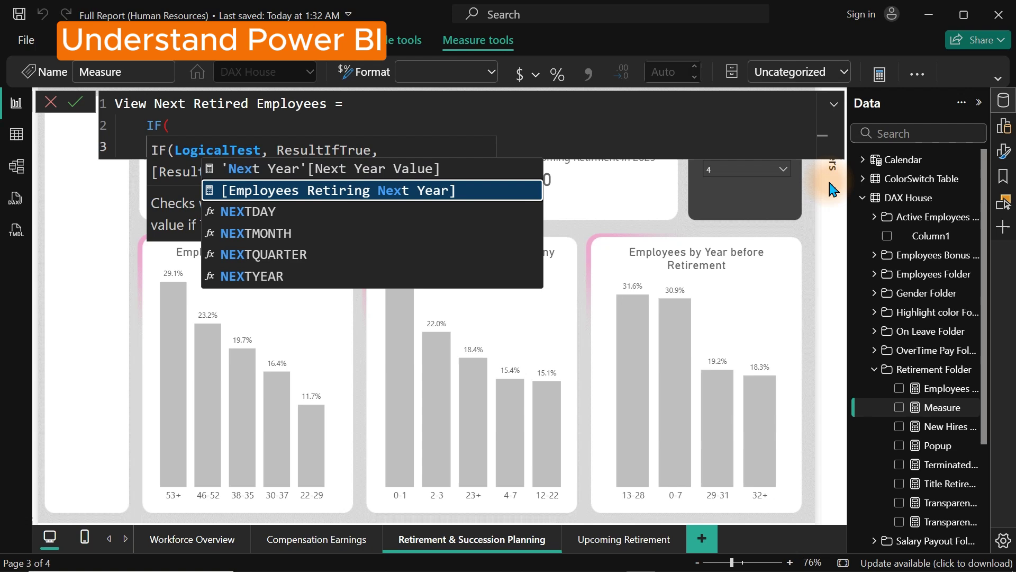
key(Tab)
text(,)
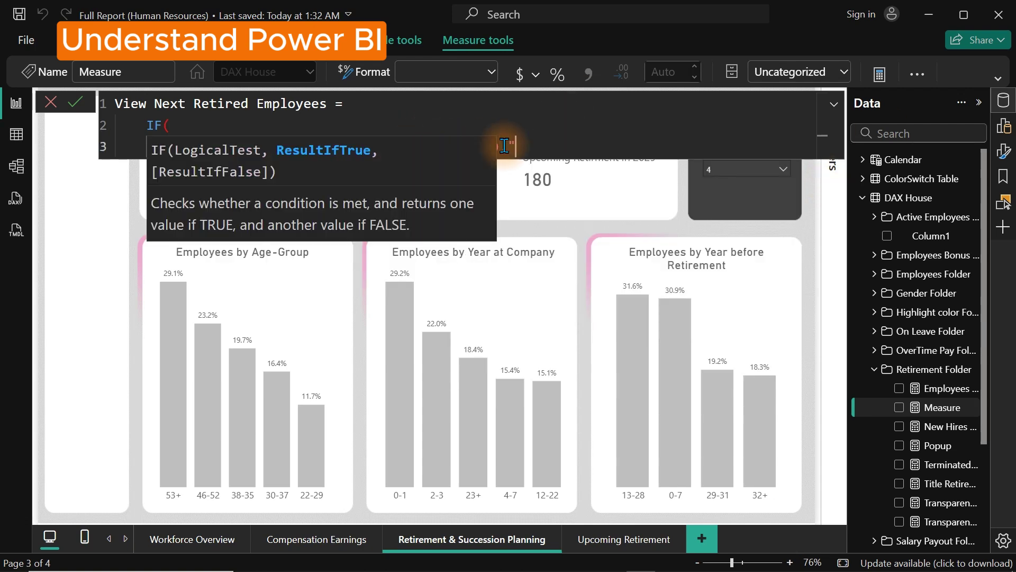
key(shift+Return)
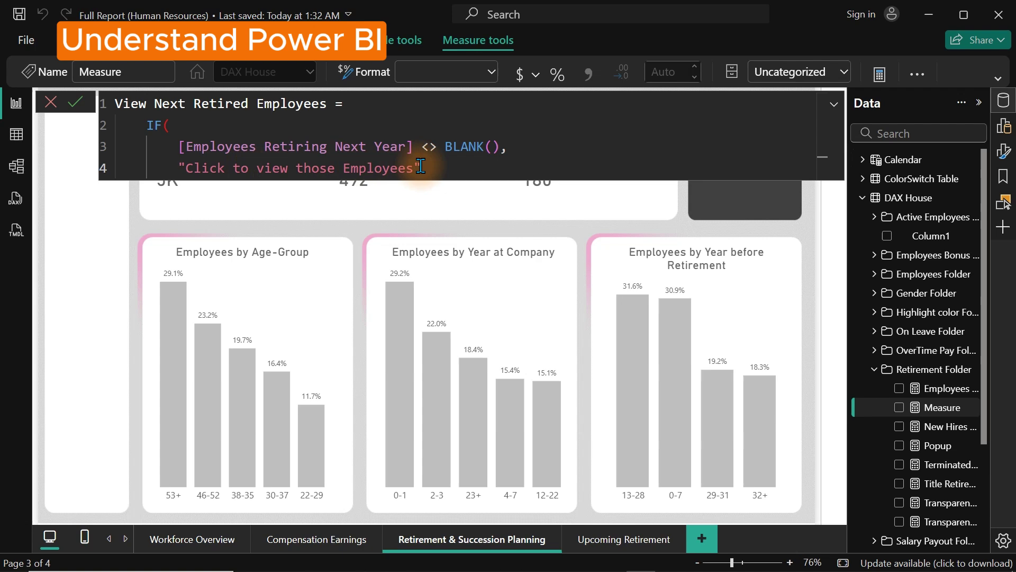
text(,"")
key(Return)
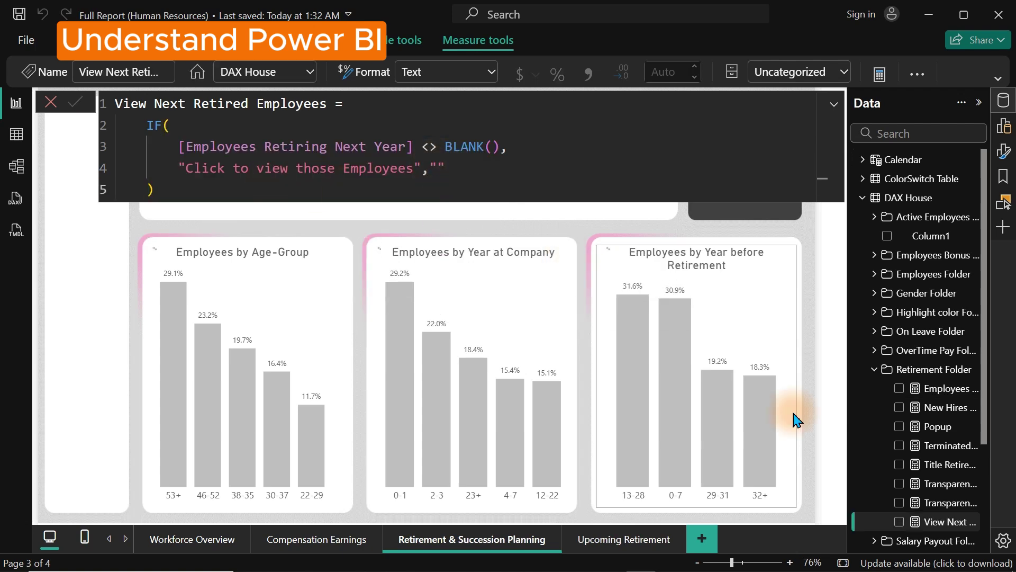
- Add a variable _NextR holding [Employees Retiring Next Year] to the View Next Retired Employees measure
click(538, 188)
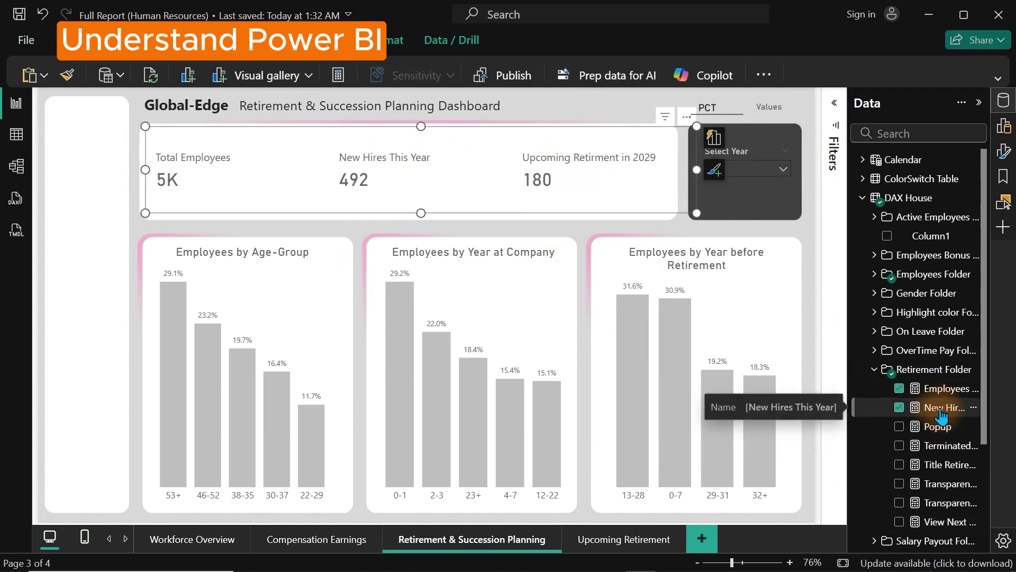
drag(984, 371, 987, 332)
click(874, 274)
click(874, 274)
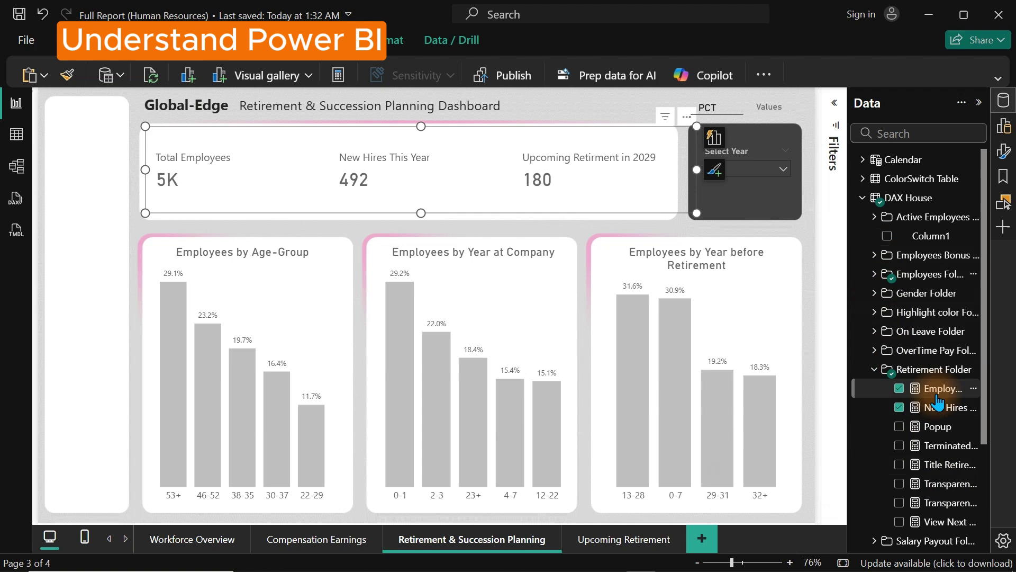
click(944, 521)
click(362, 103)
key(Return)
text(VAR)
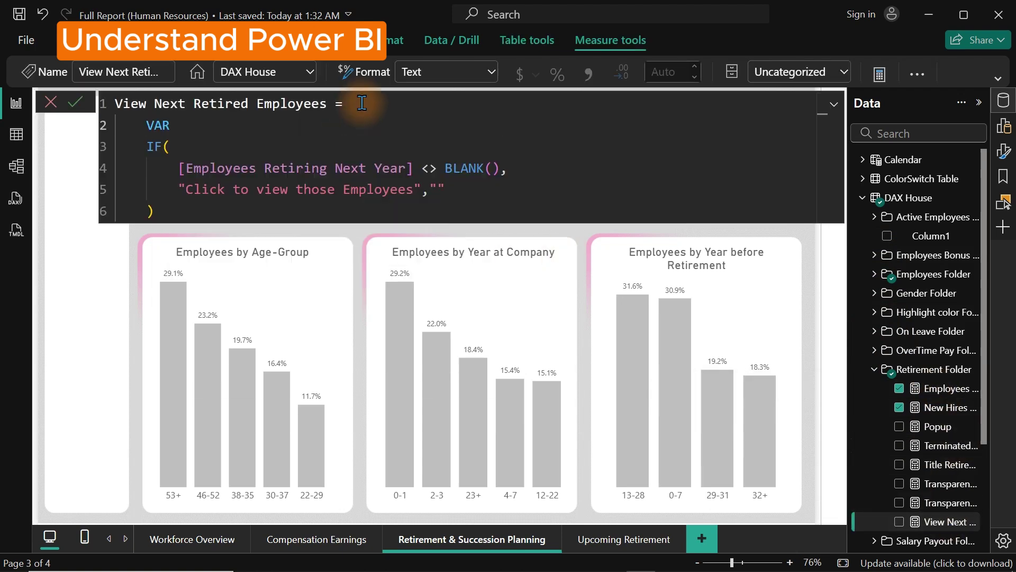
text( _NextR = nex)
key(Tab)
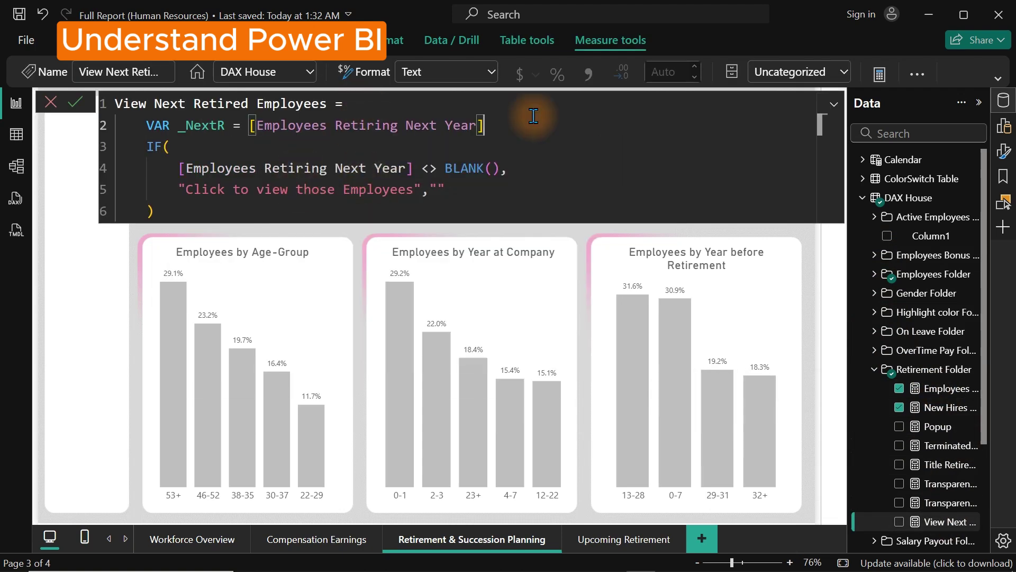
- Add RETURN before the IF and change its message to "Click to view those "&_NextR & " Employees"
key(Return)
text(RETURN)
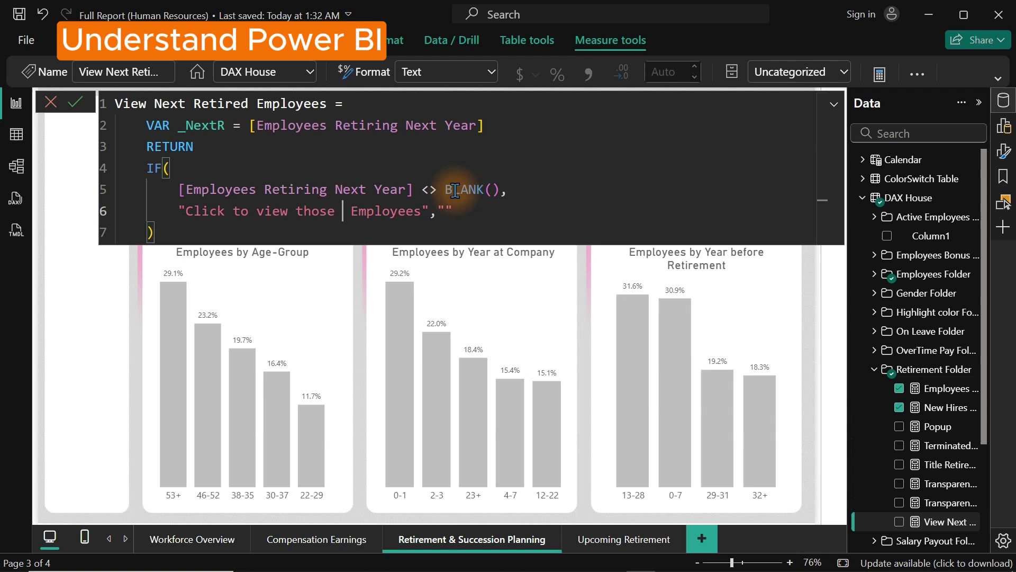
text("&_NextR &)
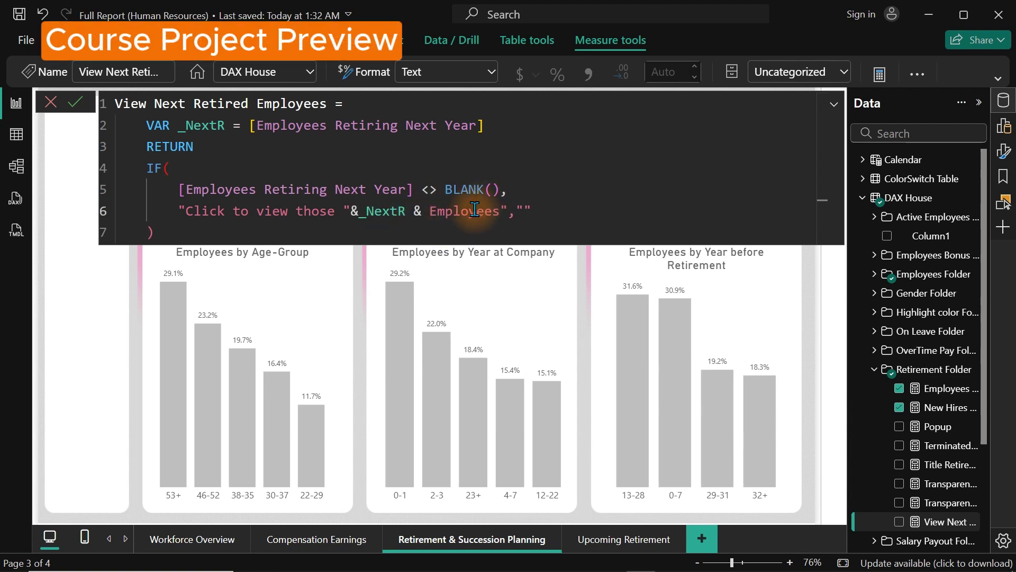
key(Return)
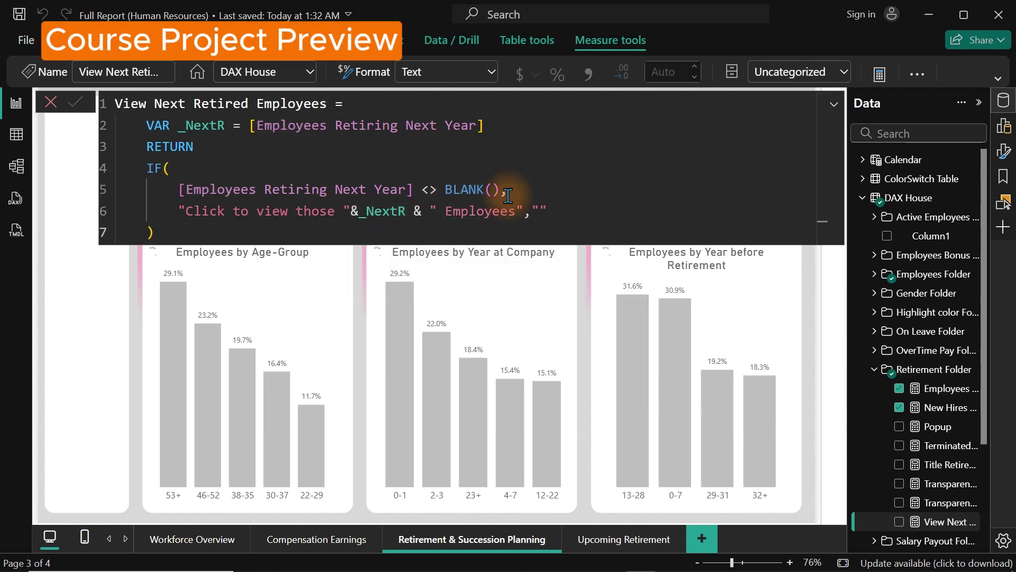
- Create a card from View Next Retired Employees, hide its category label and set the callout font to Comic Sans
click(813, 366)
click(899, 521)
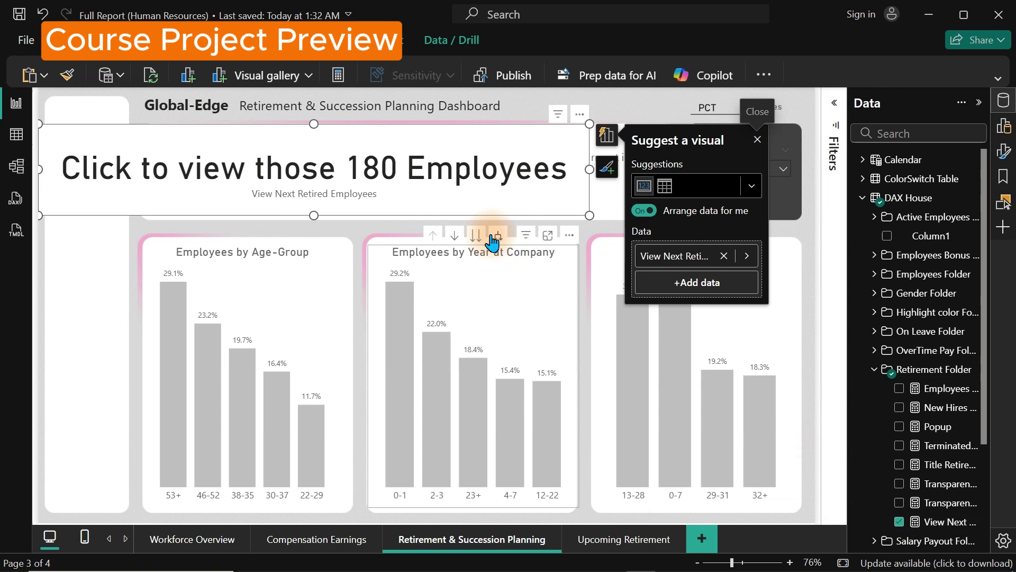
click(1004, 151)
click(971, 298)
click(894, 265)
click(895, 319)
click(899, 195)
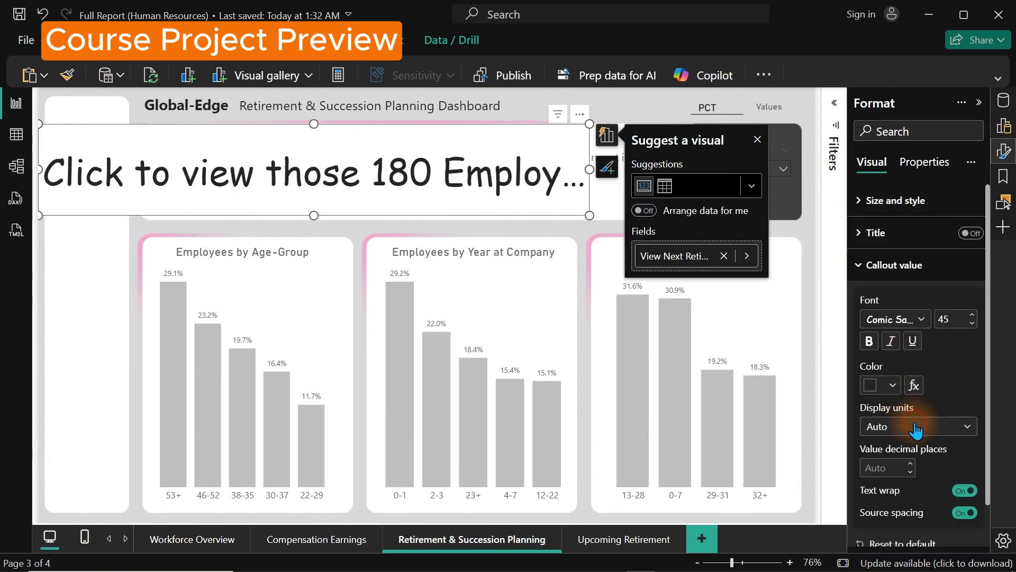
- Shrink the message card to about 362 by 75, place it under the Upcoming Retirement value and turn off its background
drag(590, 215, 267, 168)
drag(161, 151, 590, 206)
click(896, 201)
click(965, 499)
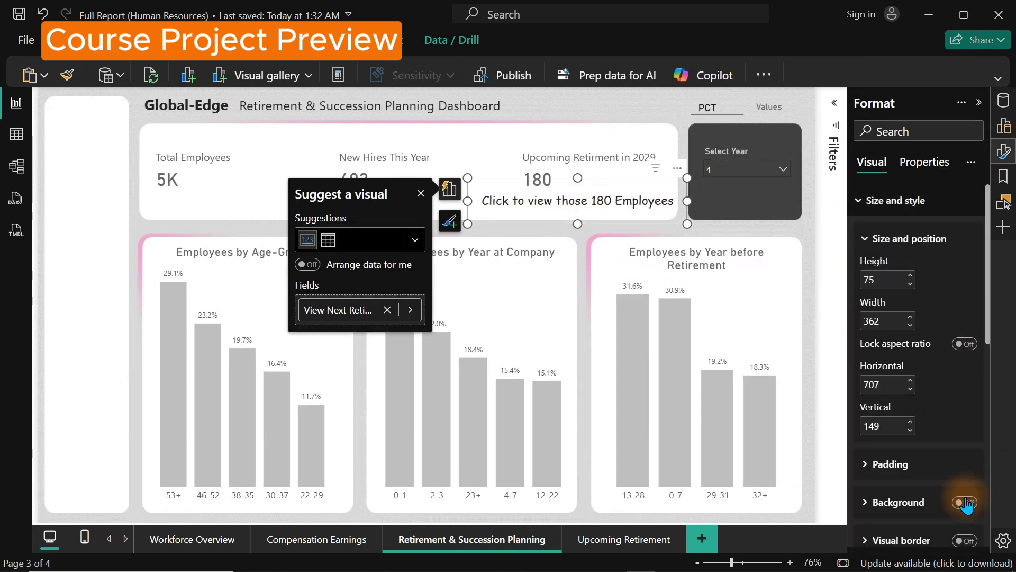
- Set the message card's callout font size to 10 and narrow the card around its text
click(895, 201)
double_click(953, 316)
drag(468, 201, 503, 204)
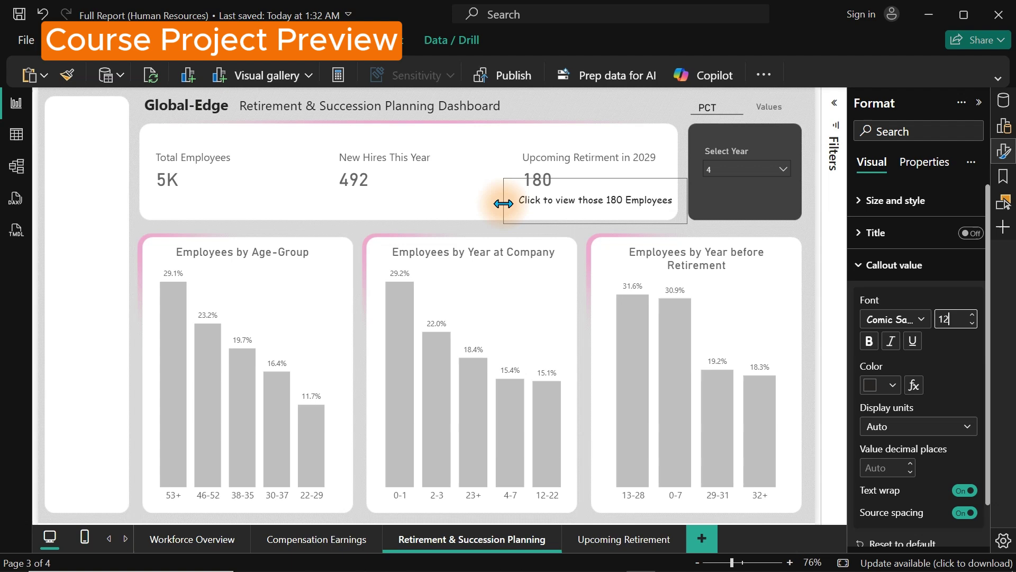
double_click(952, 317)
text(10)
drag(687, 201, 666, 201)
- Narrow the KPI card and shift the message card so it lines up under the Upcoming Retirement value
click(587, 157)
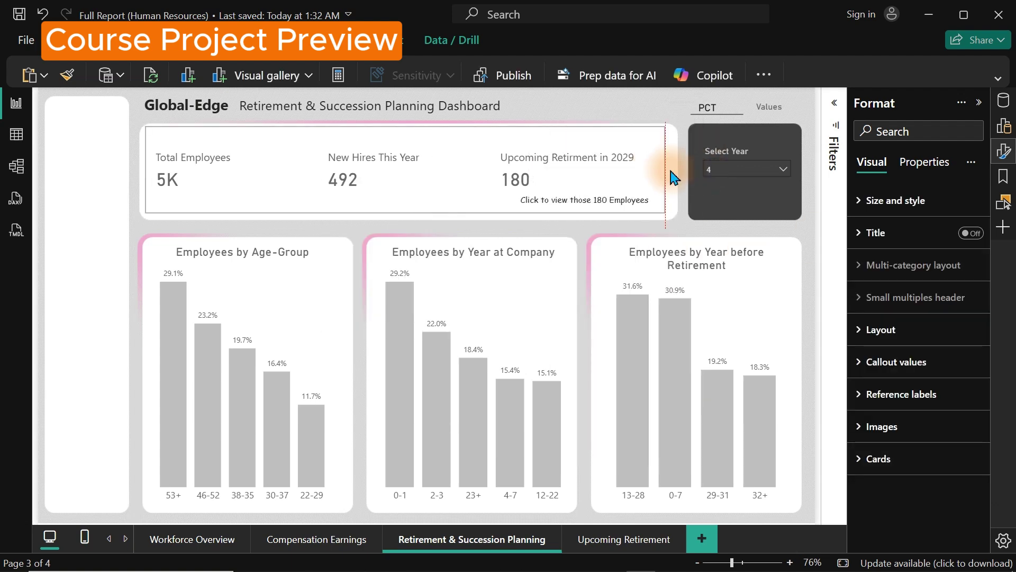
click(614, 202)
click(681, 233)
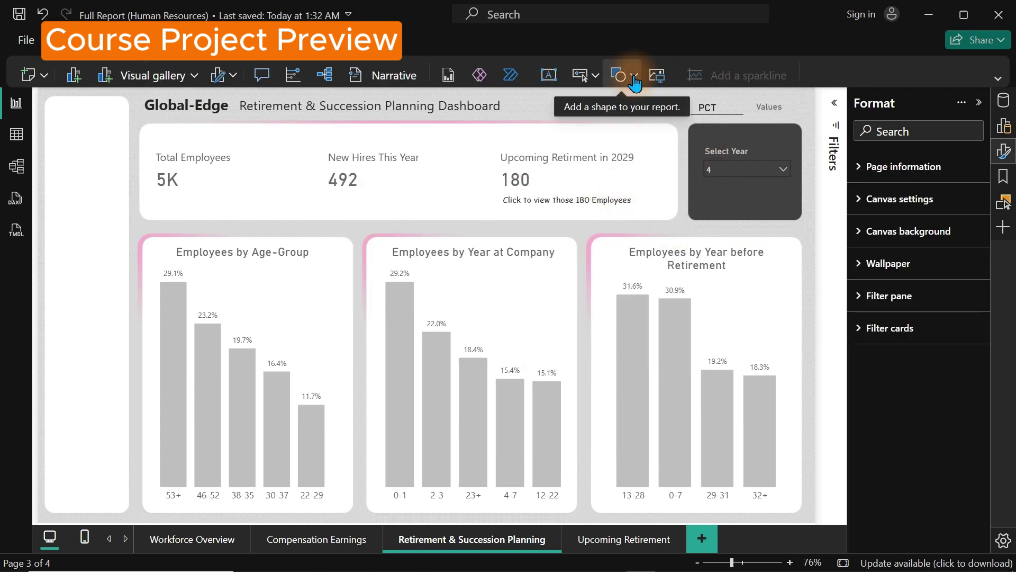
- Insert an Information button, place it beside the message text and open its button style settings
click(628, 77)
click(588, 75)
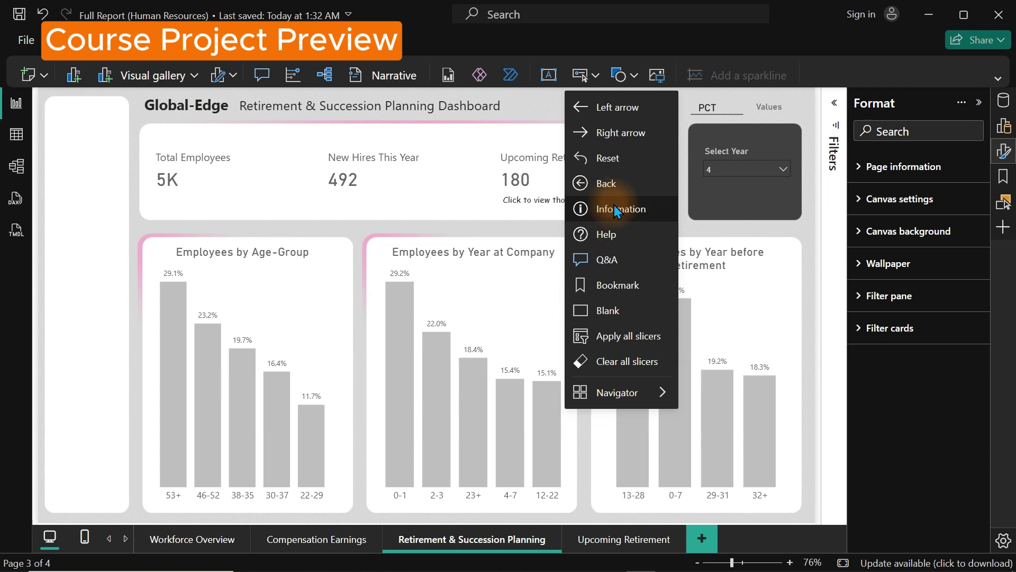
click(615, 211)
click(892, 265)
scroll(965, 320, down, 5)
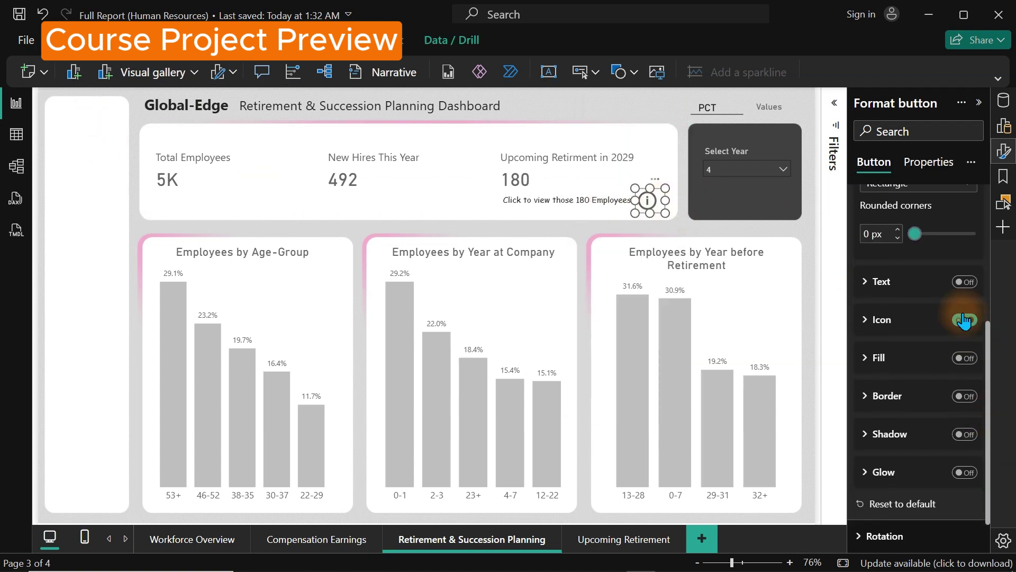
- Recolour the information icon's line, trying pink and blue before settling on dark grey
click(887, 323)
click(892, 402)
click(976, 194)
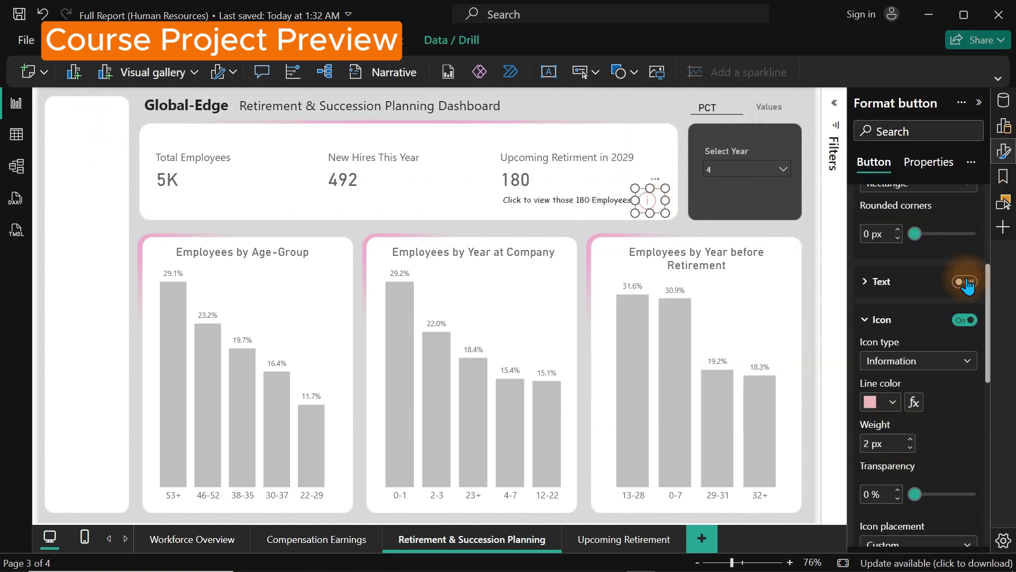
click(892, 402)
click(825, 255)
drag(549, 201, 316, 245)
click(579, 102)
click(652, 201)
scroll(957, 366, down, 5)
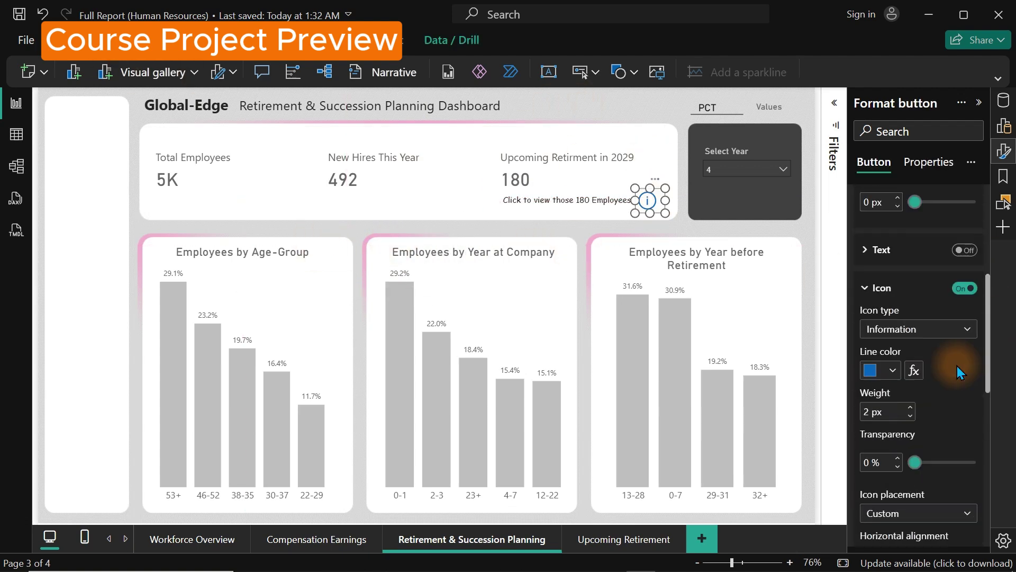
click(625, 112)
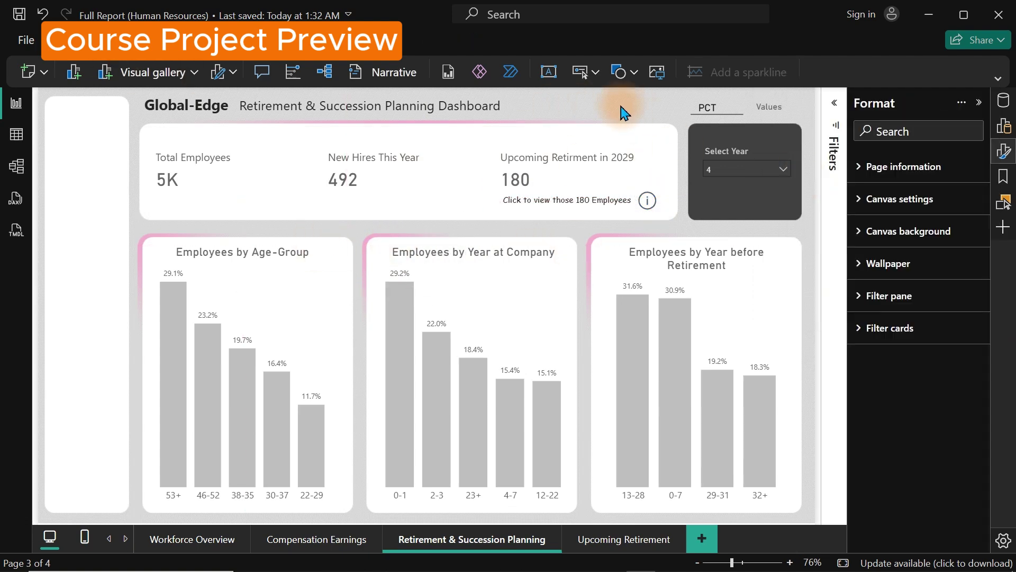
- Insert a blank button and place it temporarily over the Total Employees value
click(622, 76)
click(603, 304)
drag(611, 204, 209, 173)
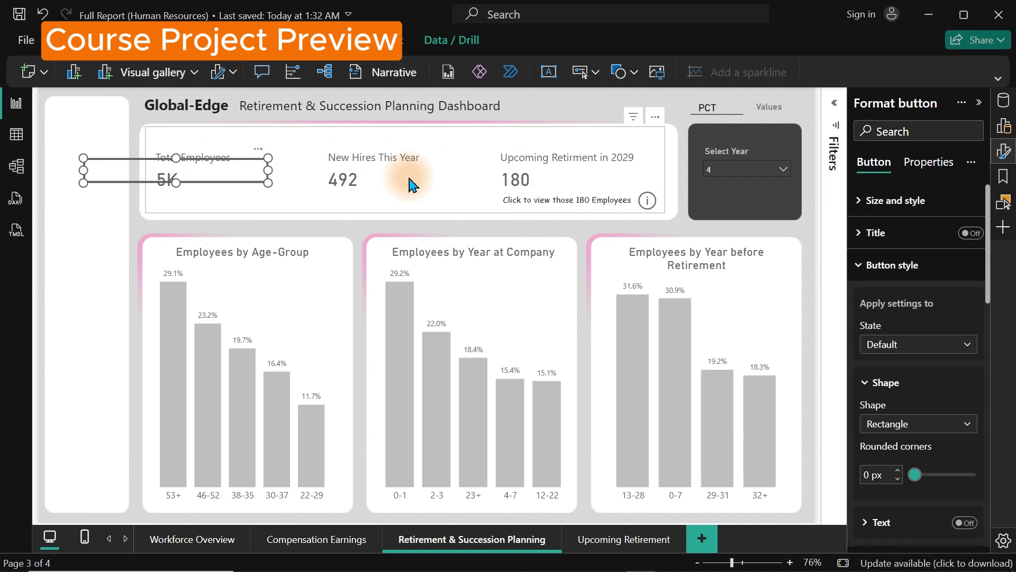
- Place the red no-retirement message card over the Upcoming Retirement KPI, bring it to the front and set Select Year to 3
drag(583, 193, 572, 161)
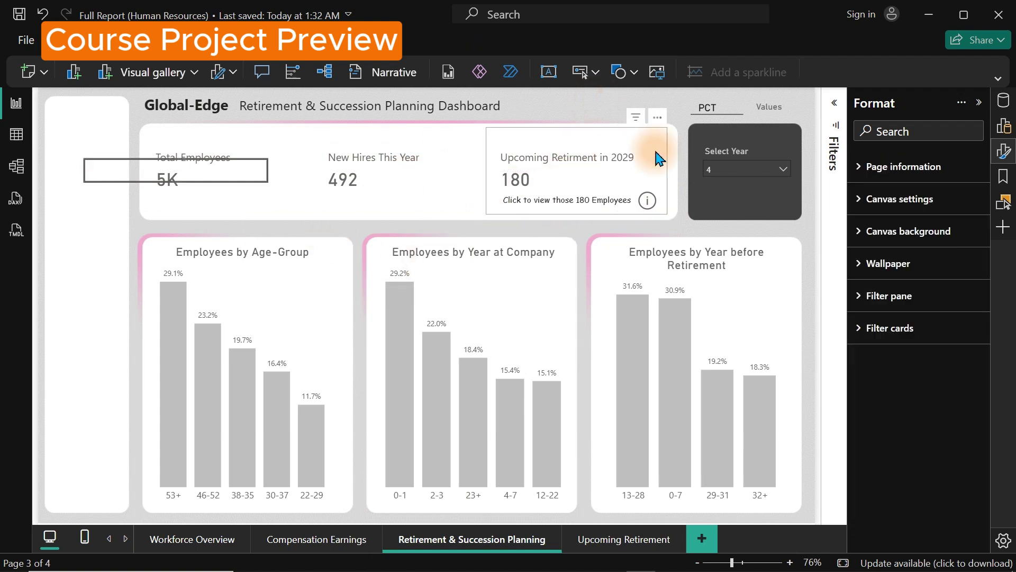
click(556, 213)
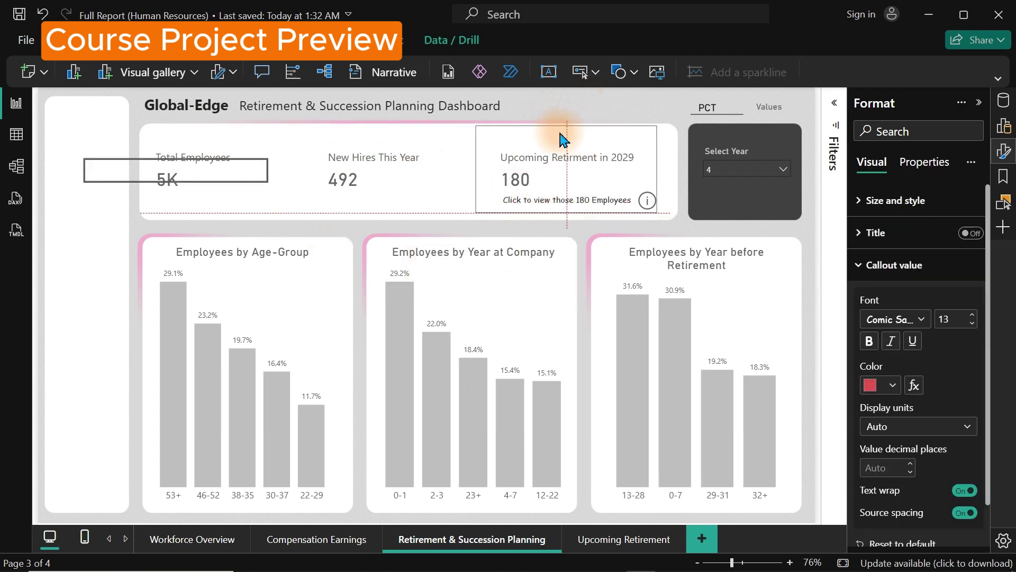
click(392, 40)
click(495, 77)
click(423, 132)
click(783, 169)
click(714, 222)
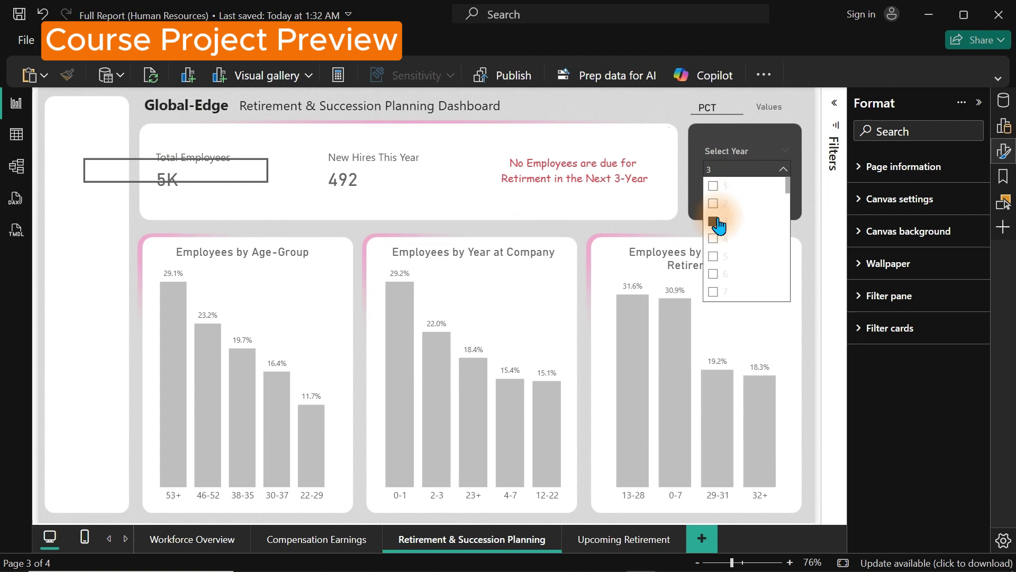
- Give the Select Year slicer's values a dark background colour and select year 4
click(757, 152)
click(881, 330)
drag(988, 404, 988, 445)
click(891, 498)
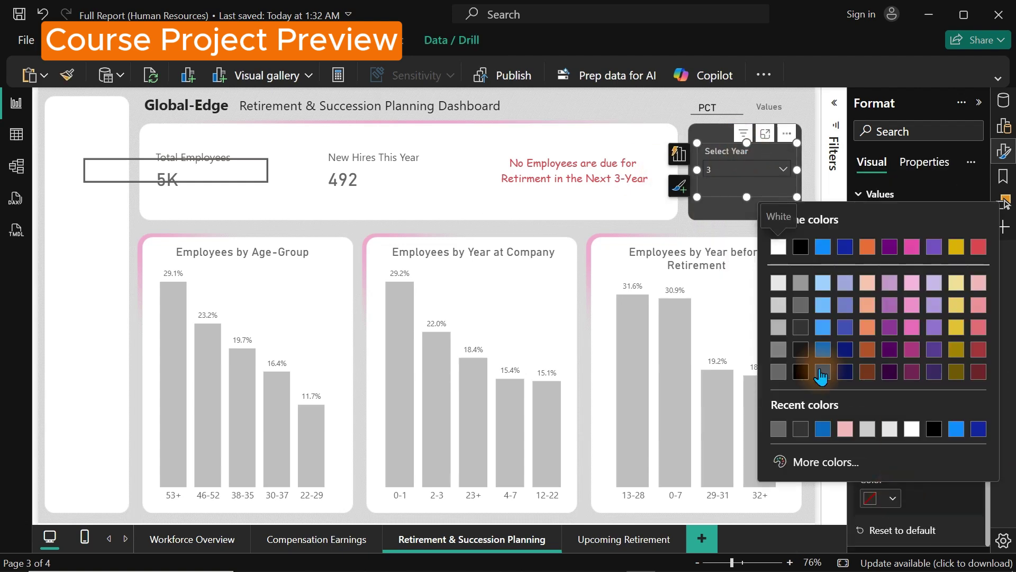
click(801, 373)
click(747, 165)
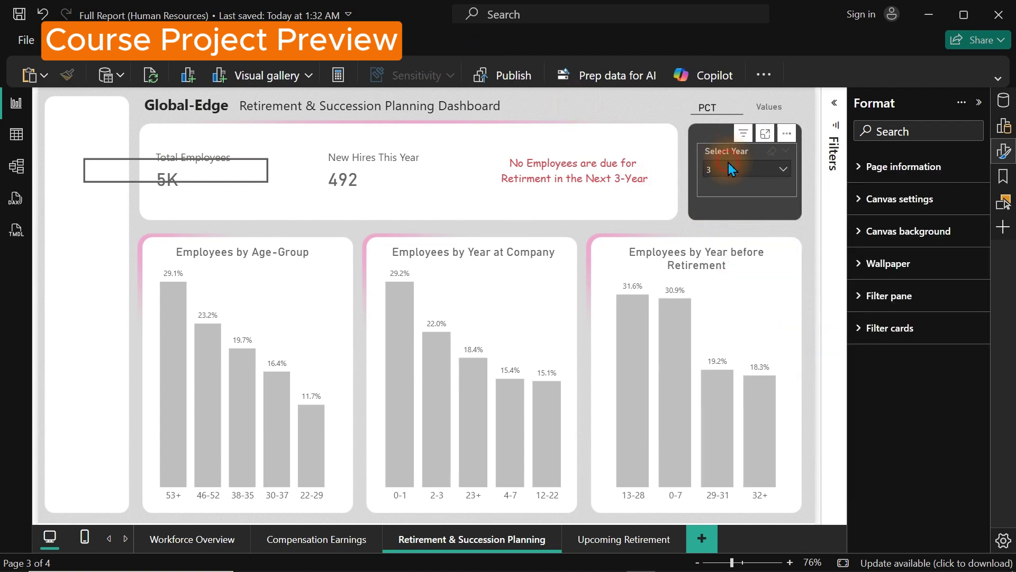
click(713, 239)
- Move the blank button over the message text and information icon, turn off its border and adjust its size
click(131, 175)
drag(132, 175, 535, 205)
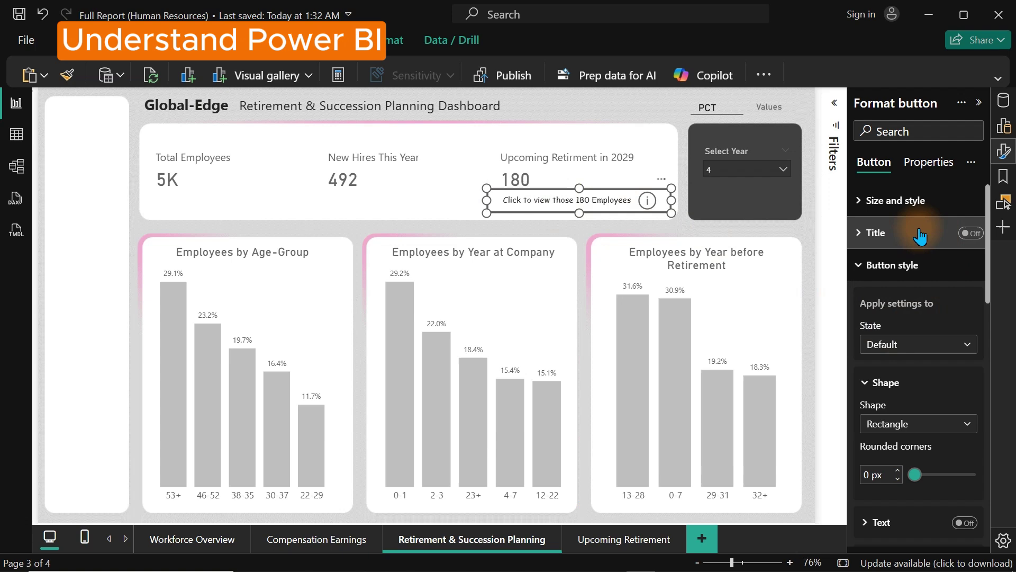
click(1006, 153)
click(890, 265)
scroll(982, 456, down, 3)
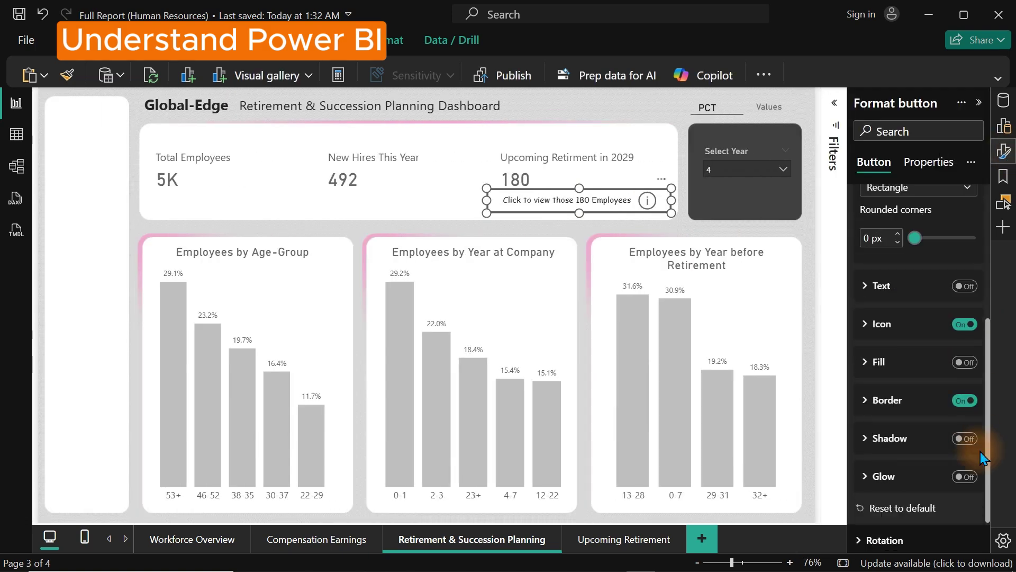
click(594, 105)
drag(670, 212, 645, 210)
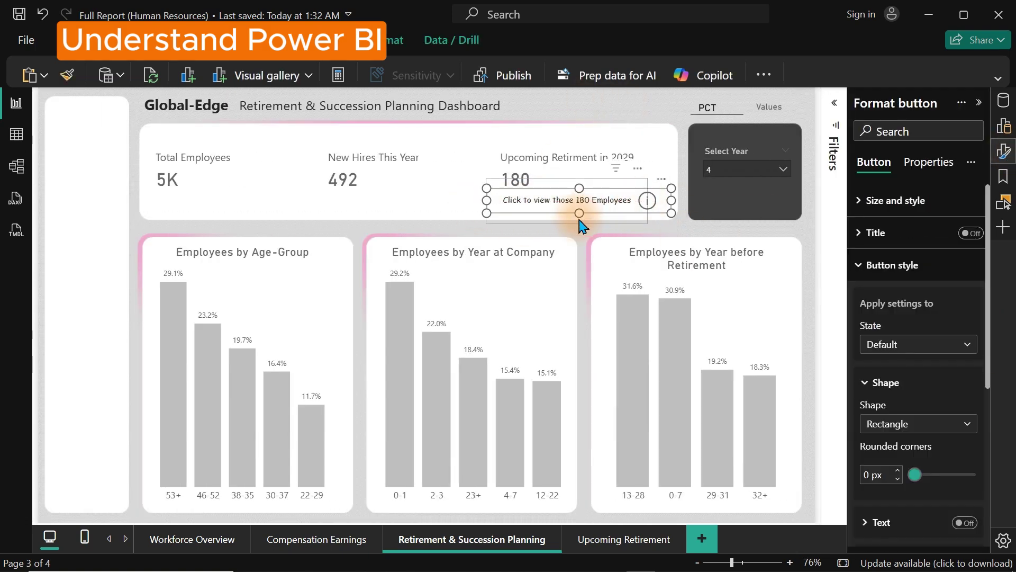
- Turn on the blank button's action as page navigation to Upcoming Retirement and follow the button to that page
click(395, 40)
click(972, 329)
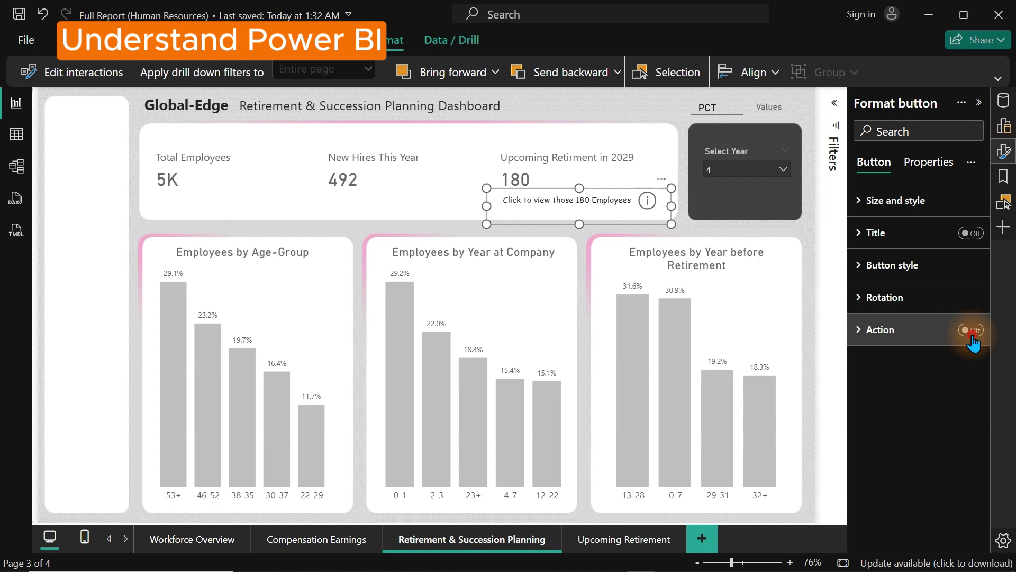
click(918, 409)
click(901, 468)
click(919, 495)
ctrl+click(659, 205)
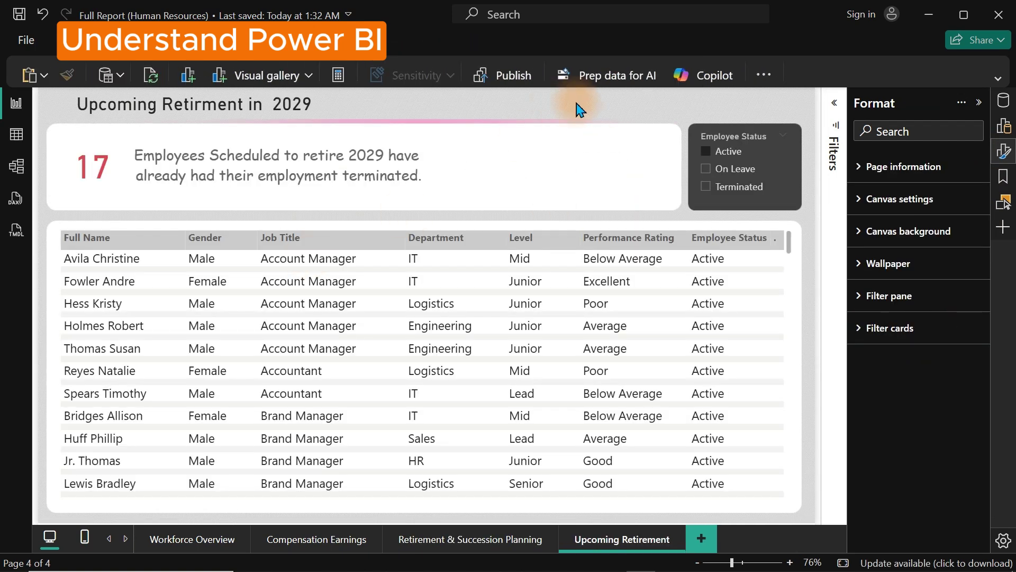
- Insert a Back button on the Upcoming Retirement page and place it beside the page title
click(593, 77)
click(598, 180)
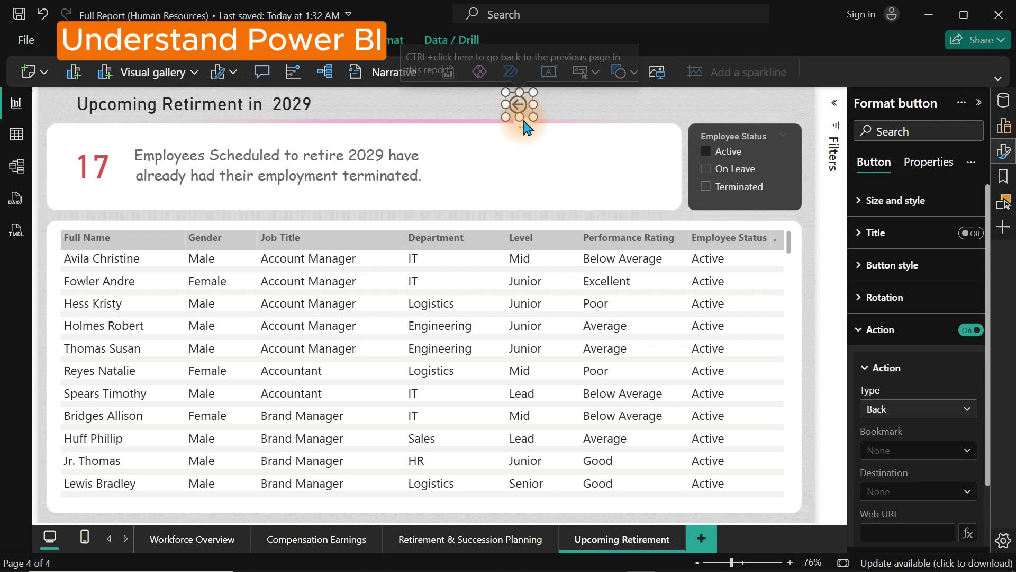
drag(527, 127, 64, 128)
- Set the Back button's action type to Page navigation
click(919, 409)
click(915, 487)
click(916, 492)
click(914, 472)
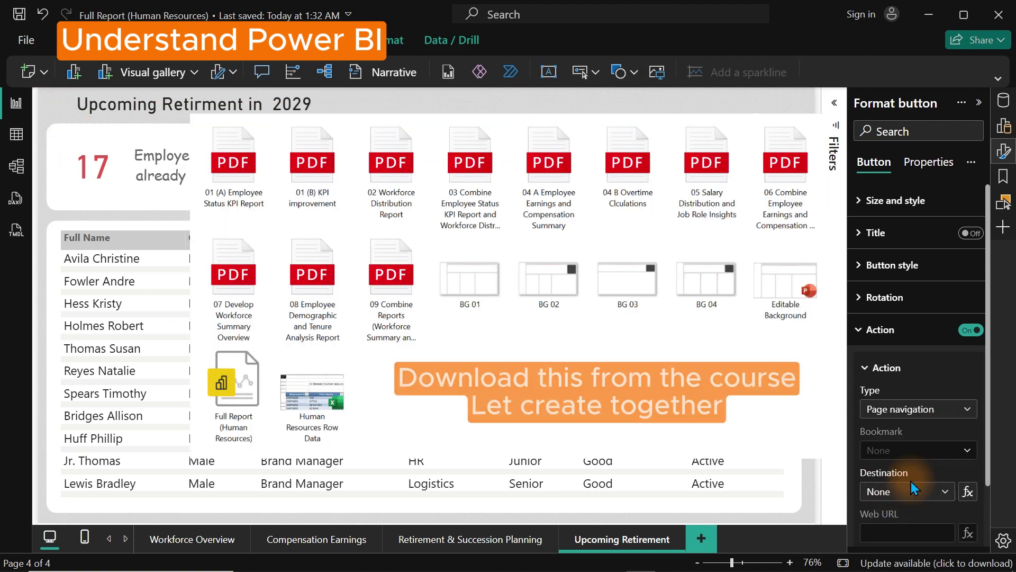
- Open the Back button's icon style settings
click(1003, 151)
click(1004, 153)
click(943, 266)
scroll(973, 310, down, 4)
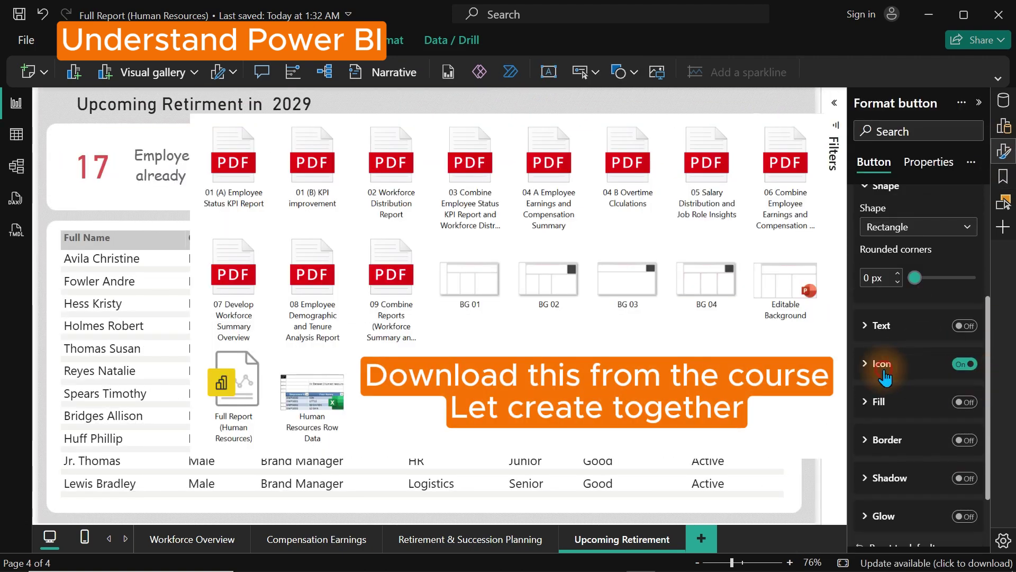
click(883, 368)
click(529, 159)
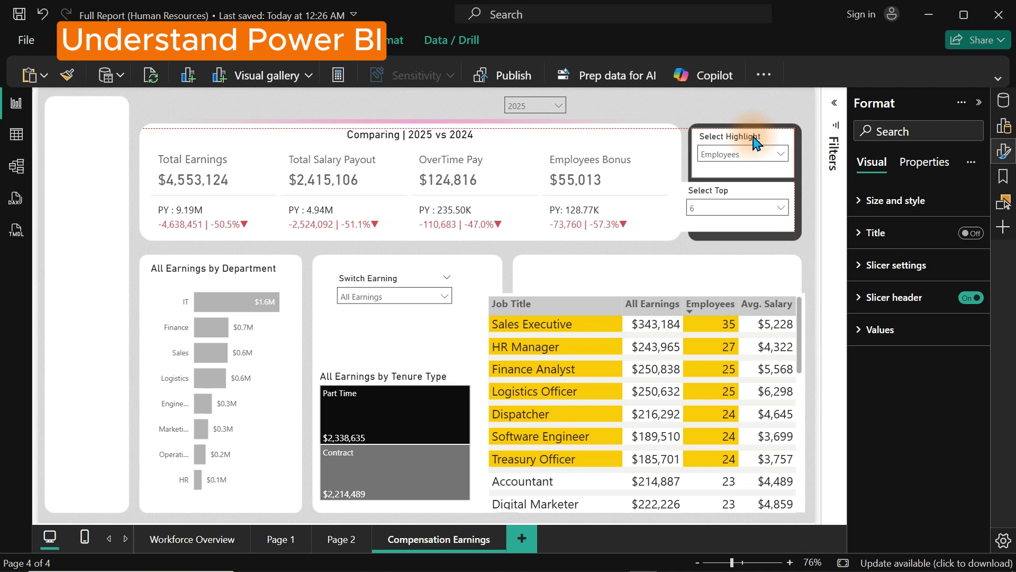
- Copy the Select Highlight slicer's formatting to the Select Top slicer on the Compensation Earnings page
click(756, 142)
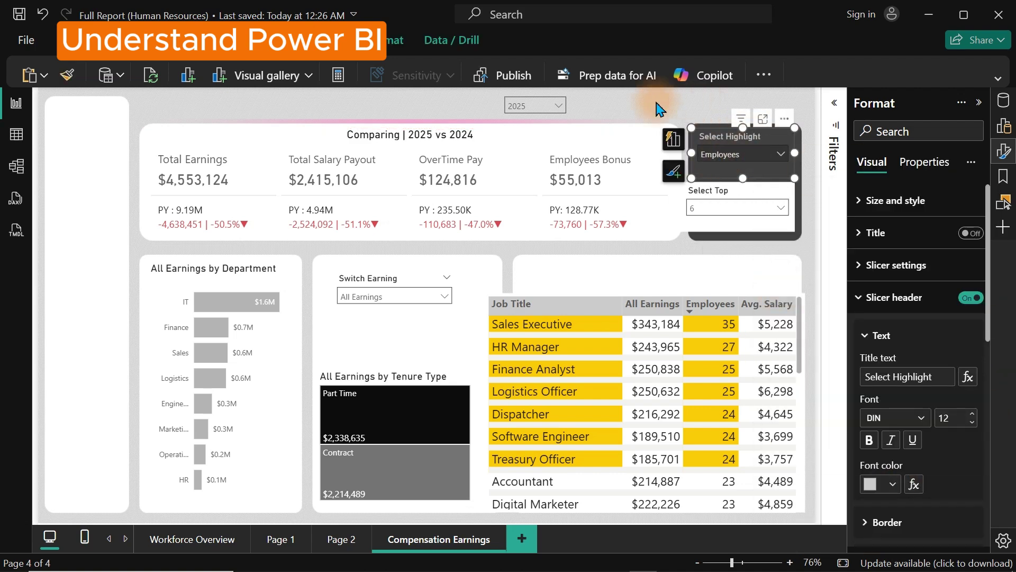
click(747, 204)
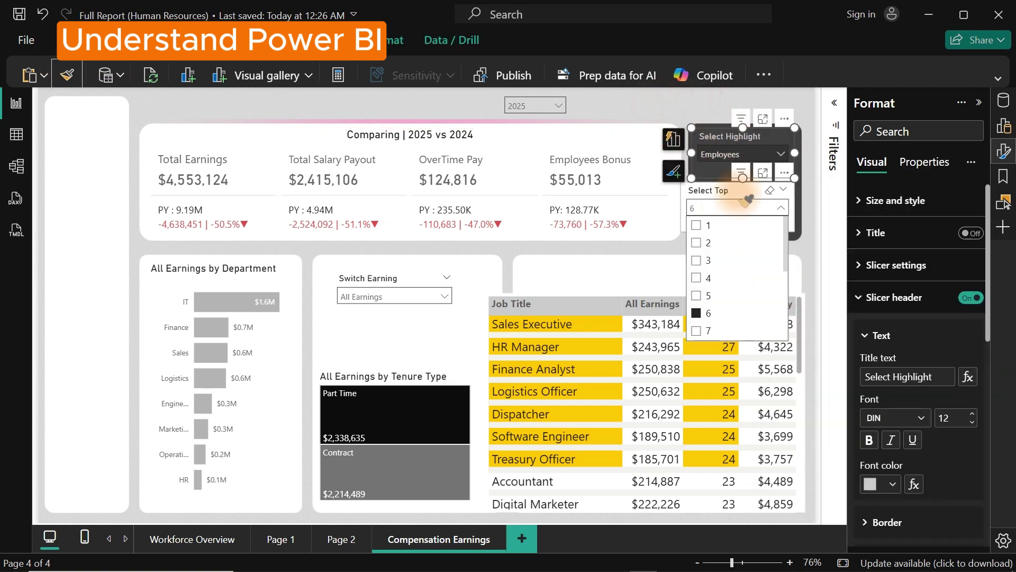
- Fit the Select Highlight and Select Top slicers inside the dark panel and set Select Top to 3
drag(741, 191, 751, 198)
click(675, 109)
click(741, 136)
drag(741, 132, 741, 136)
click(677, 108)
click(752, 214)
click(709, 268)
click(632, 107)
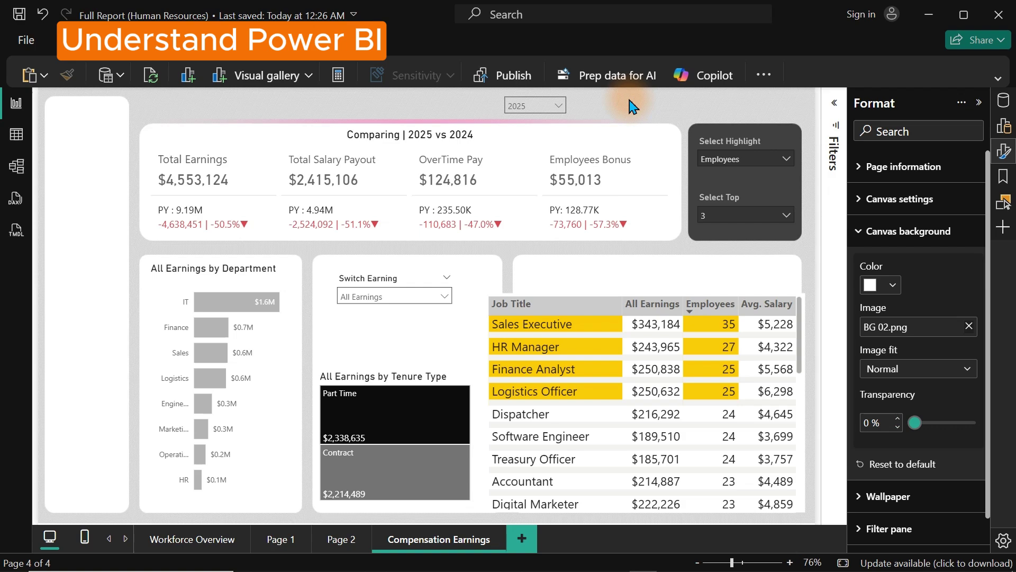
- Increase the Y-axis label maximum width on the department chart, and move and widen the Switch Earning slicer
click(146, 266)
click(879, 265)
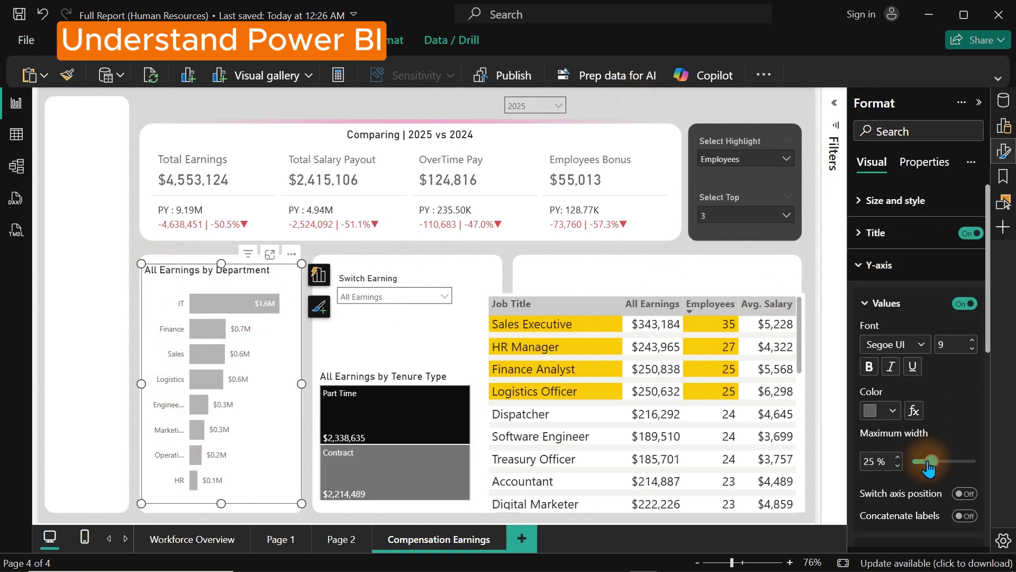
click(400, 286)
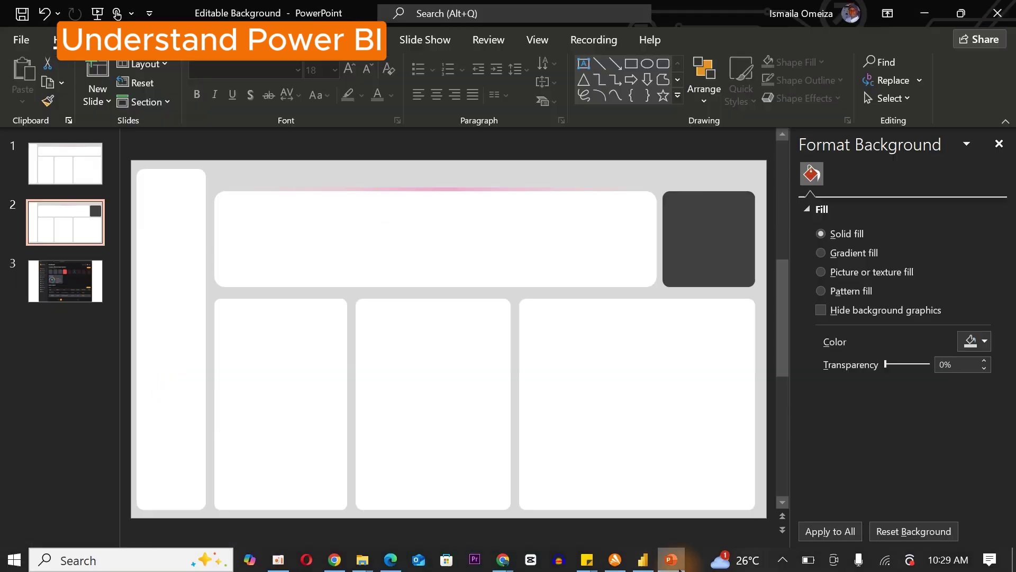
- Switch to PowerPoint, widen the lower-right background card on slide 2, and reload BG 02.png as the Power BI page background
click(494, 404)
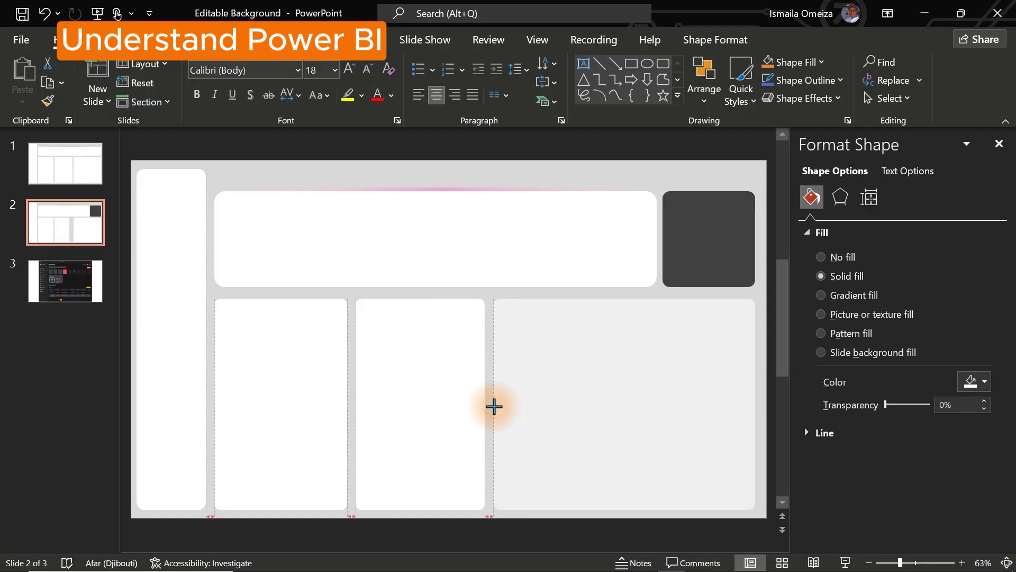
click(21, 40)
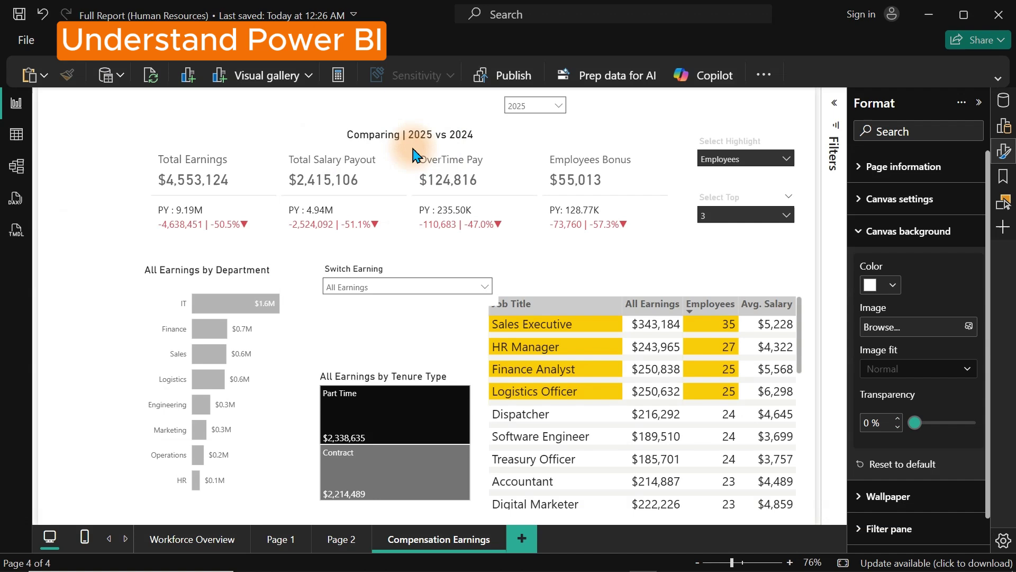
click(368, 339)
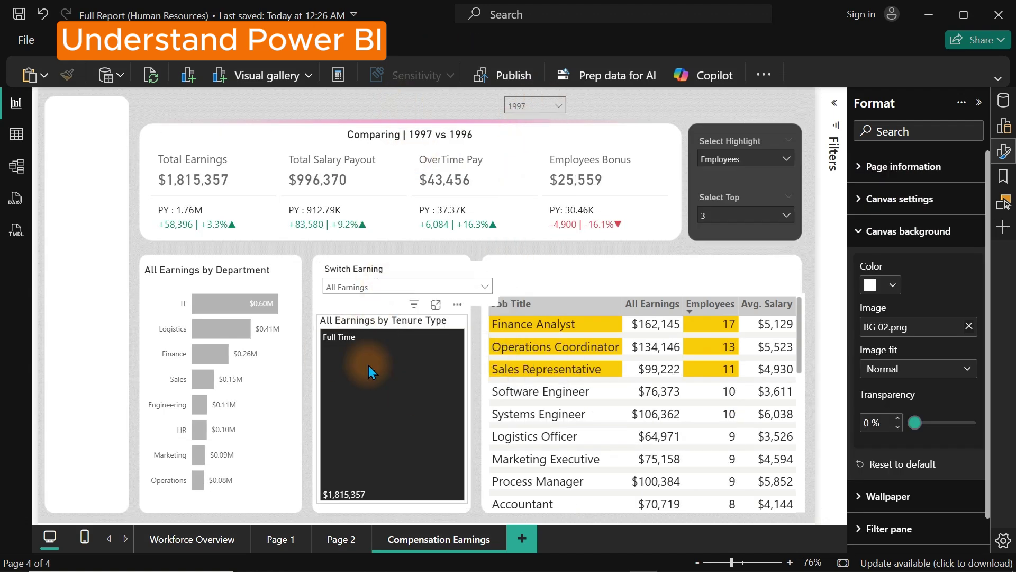
- Inspect the filters applied to the All Earnings by Tenure Type treemap
click(414, 306)
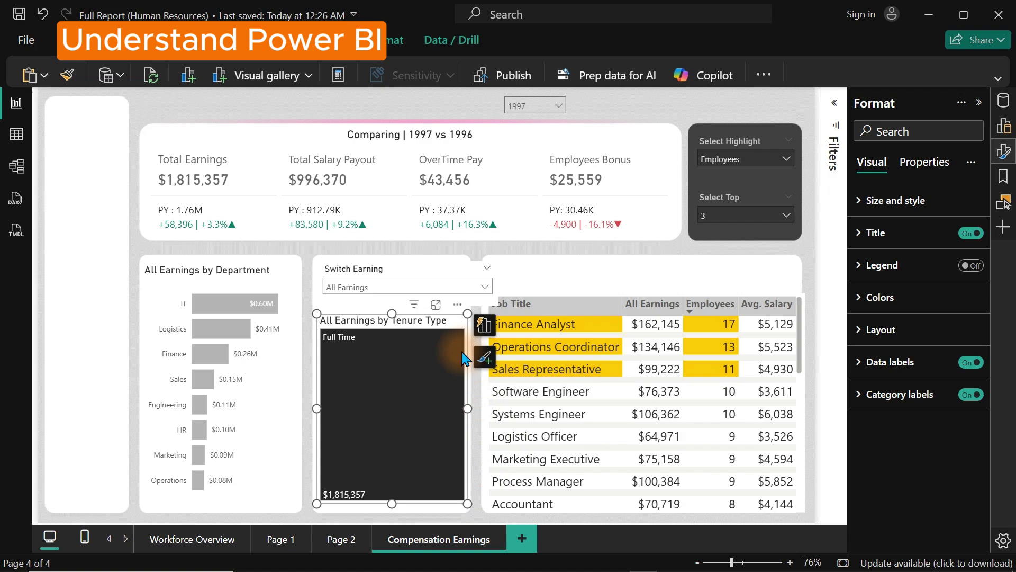
click(834, 153)
click(768, 255)
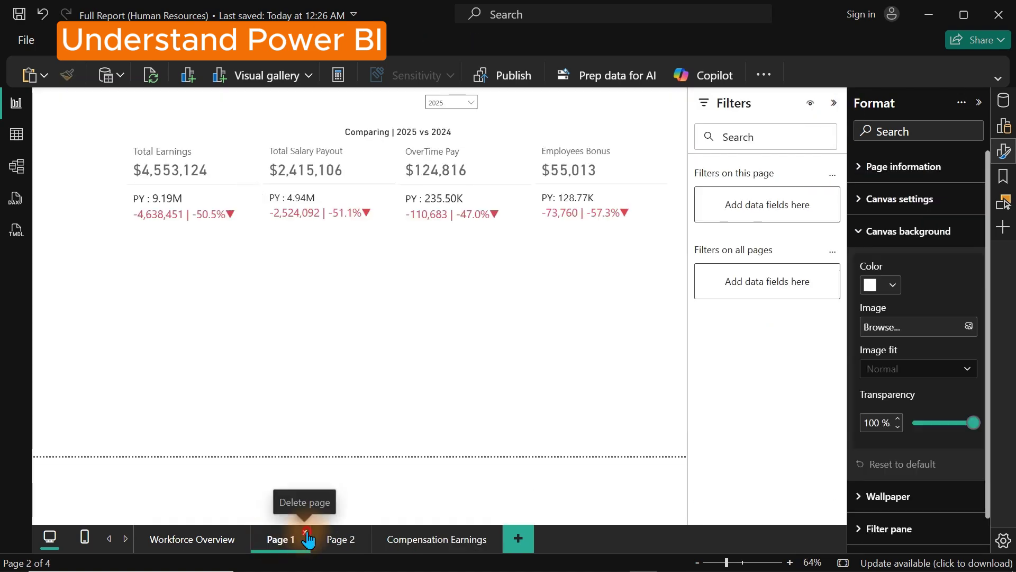
- Delete the report pages Page 1 and Page 2
click(306, 532)
key(Return)
click(306, 532)
- Remove Tenure Type from the treemap's category and add it back
click(312, 285)
click(412, 289)
click(529, 239)
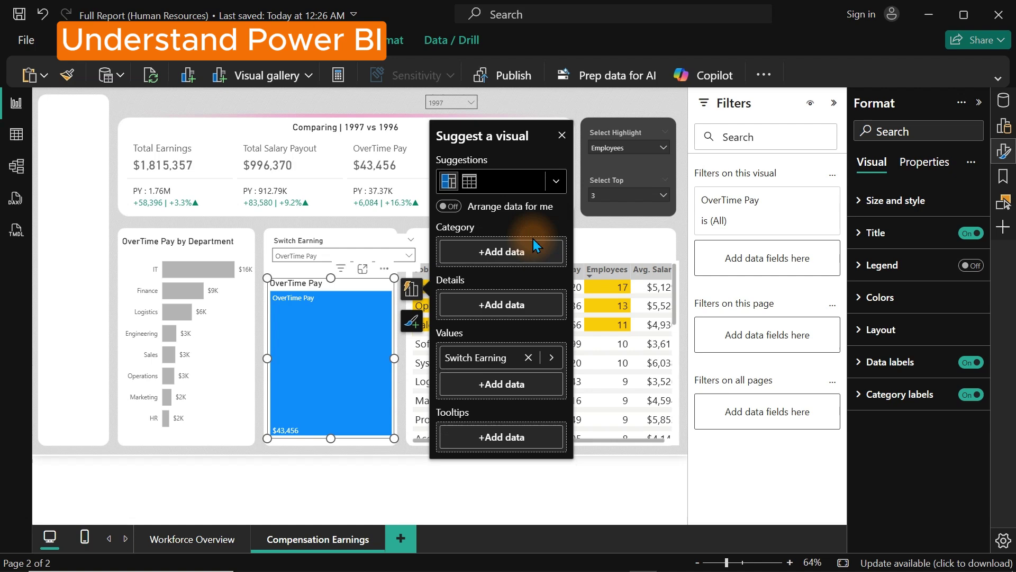
click(518, 254)
text(type)
click(614, 172)
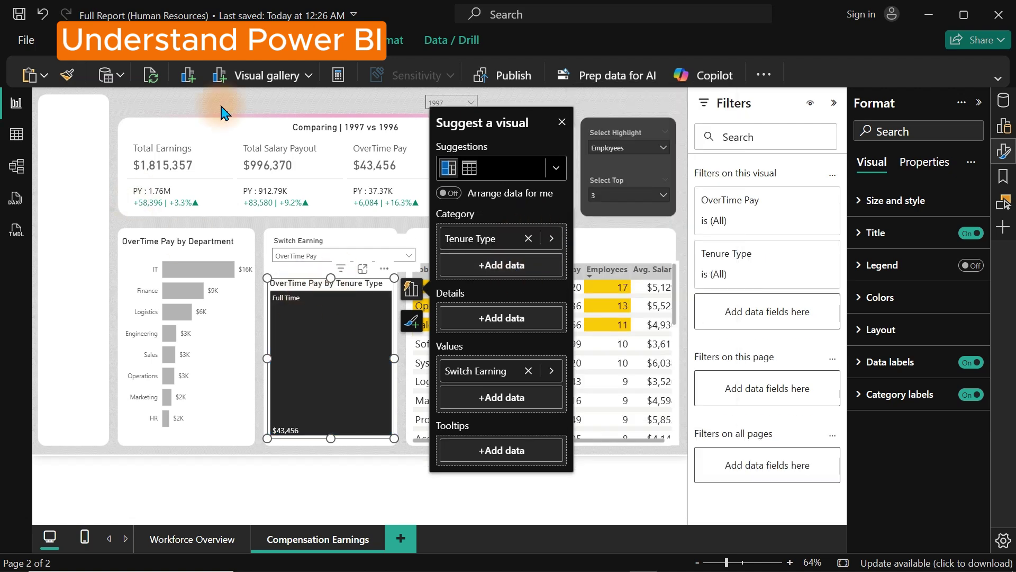
- Insert a Clear all slicers button on the Compensation Earnings page and use it to reset the slicers
right_click(351, 95)
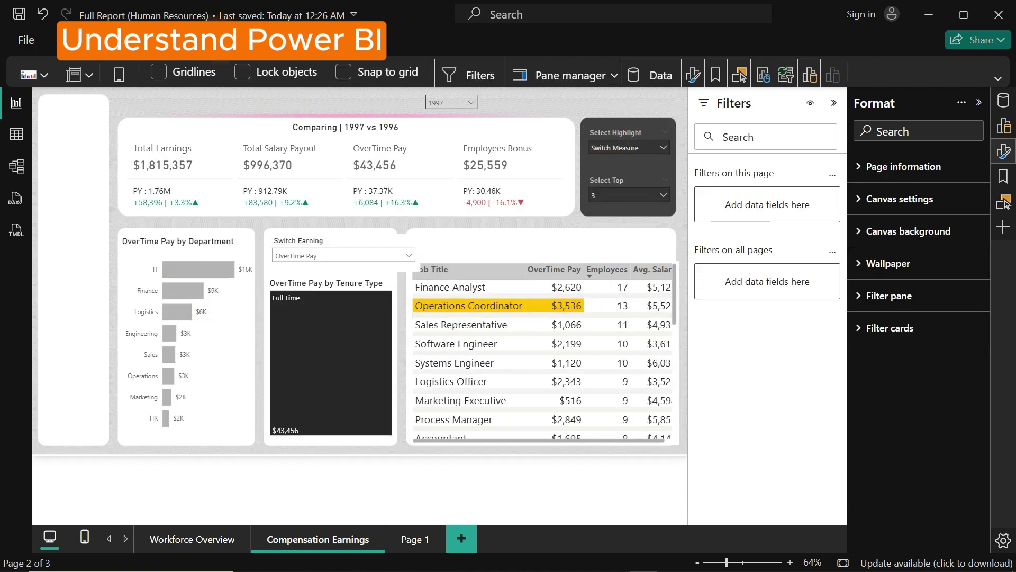
click(766, 389)
ctrl+click(254, 159)
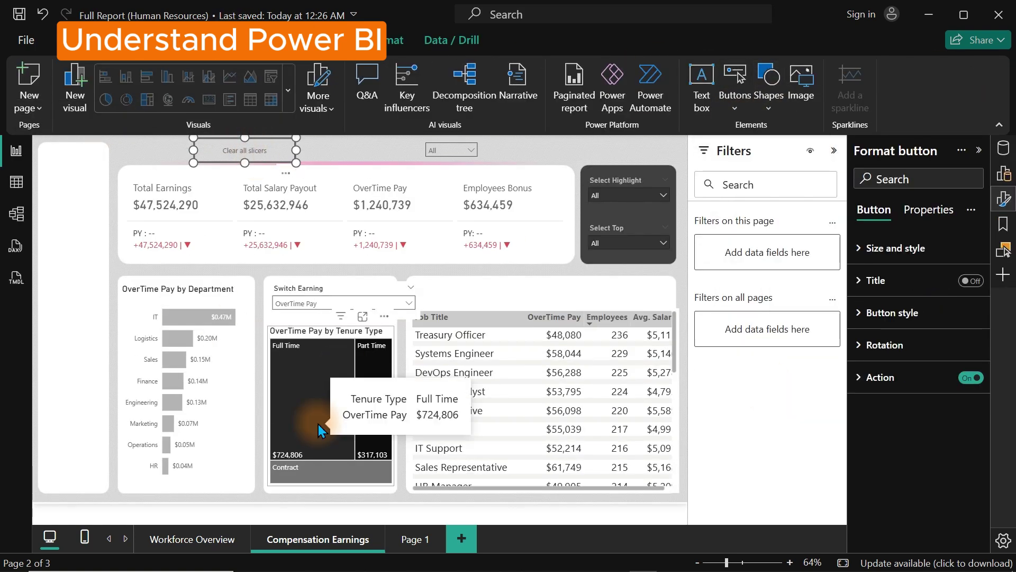
- Try an option in the Select Highlight slicer, clear it again, and set the Select Top slicer to 5
click(629, 195)
click(615, 226)
click(615, 211)
click(615, 211)
click(557, 146)
click(628, 243)
click(605, 314)
- Set the Switch Earning slicer to Bonus and check which filters affect the tenure treemap
click(302, 302)
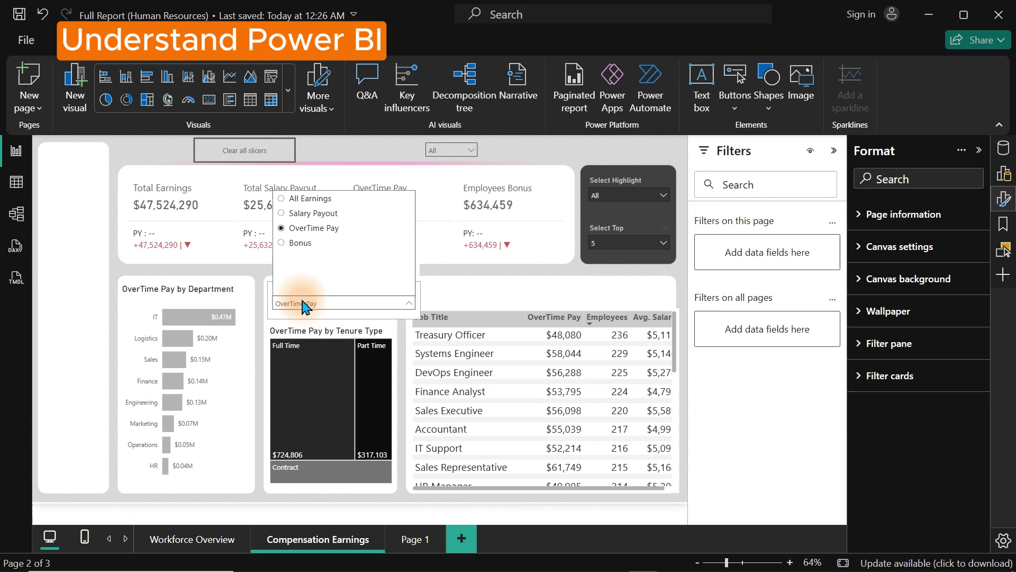
click(300, 242)
mouse_move(344, 322)
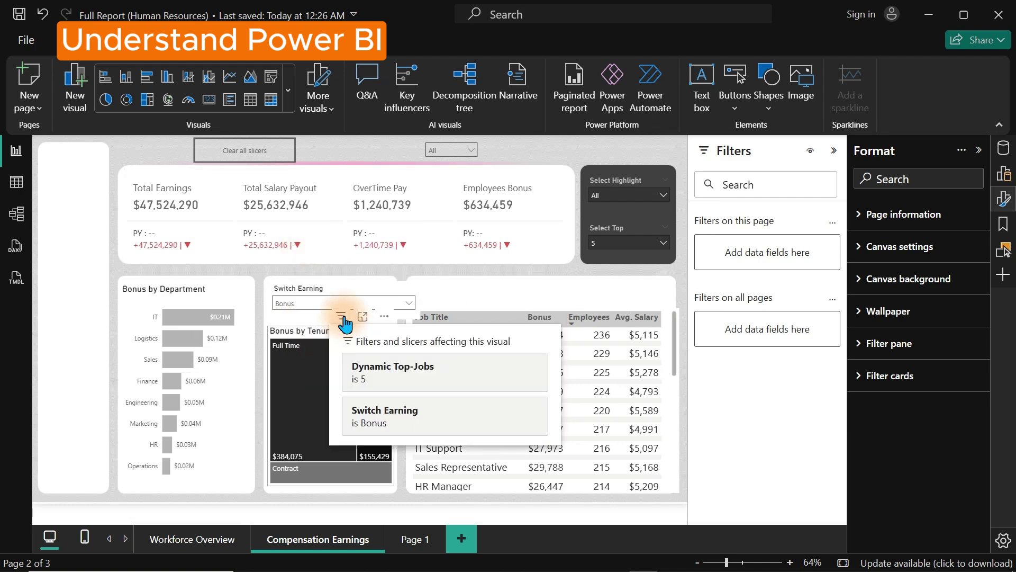
- Delete the Clear all slicers button and turn off the tenure treemap's background
click(245, 154)
key(Delete)
click(366, 330)
click(884, 249)
scroll(913, 344, down, 3)
click(965, 395)
- Copy the Select Highlight slicer's formatting to the Switch Earning slicer and give its header text a dark font color
click(371, 289)
click(69, 40)
click(54, 110)
click(318, 292)
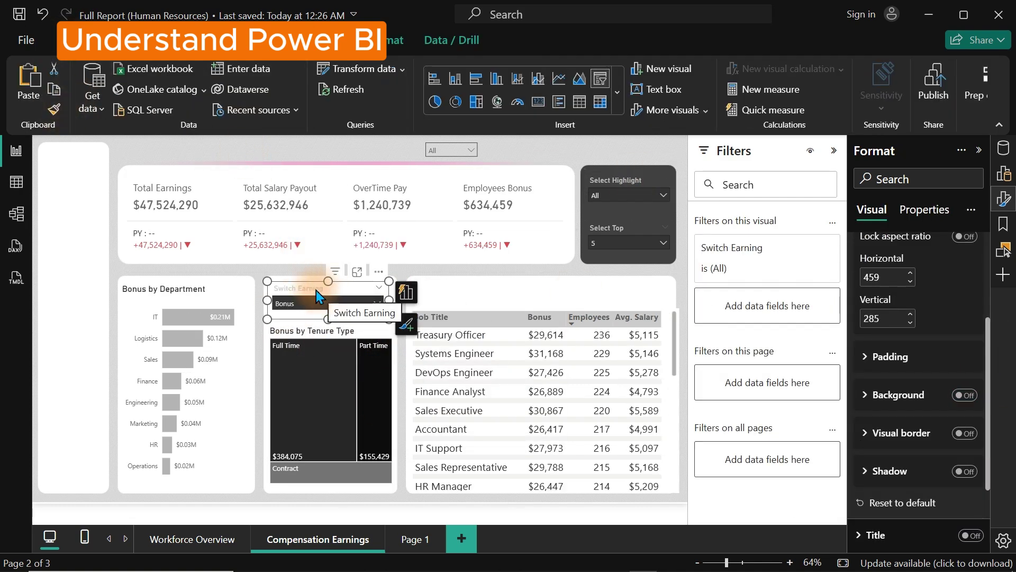
click(895, 248)
click(896, 344)
- Extend the Bonus by Tenure Type treemap slightly upward toward the Switch Earning slicer
click(334, 142)
click(331, 331)
drag(330, 326, 330, 322)
- Adjust the width of the Job Title table from its outer side edge
click(681, 403)
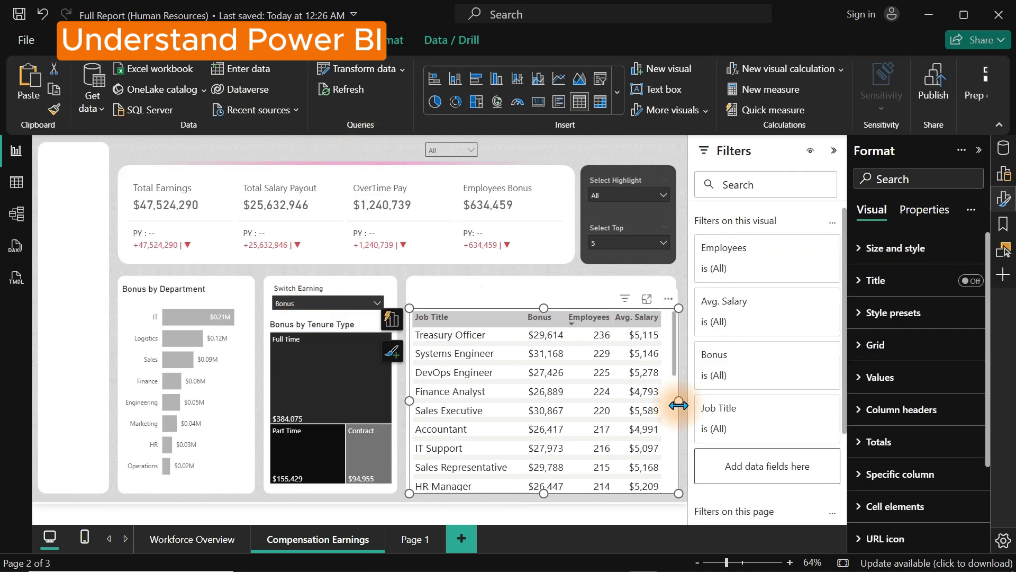